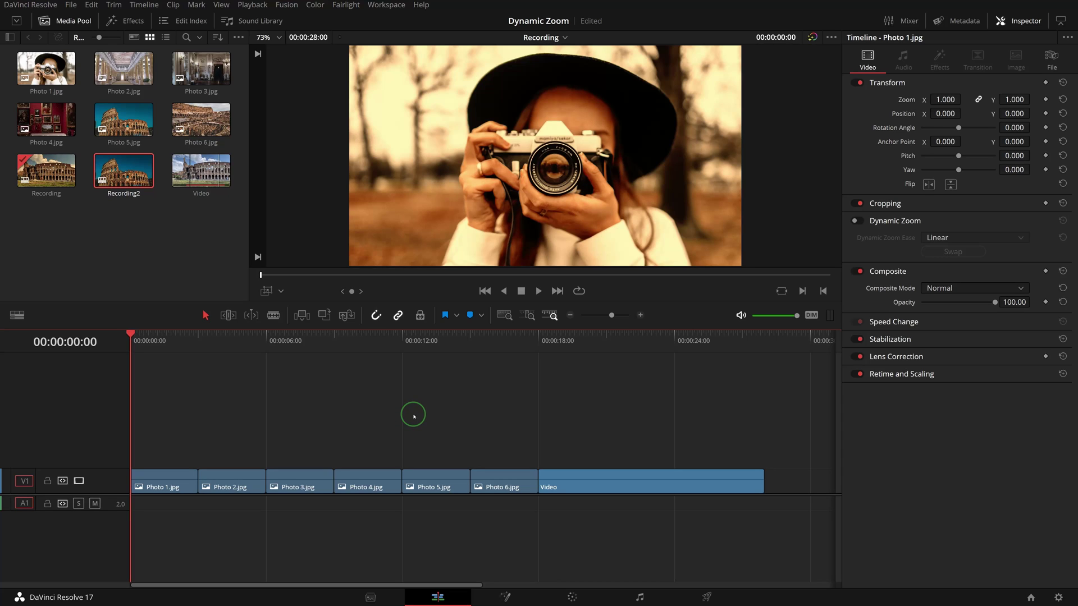
# Turn on Dynamic Zoom for Photo 1.jpg and preview it from the start.
pyautogui.press('space')
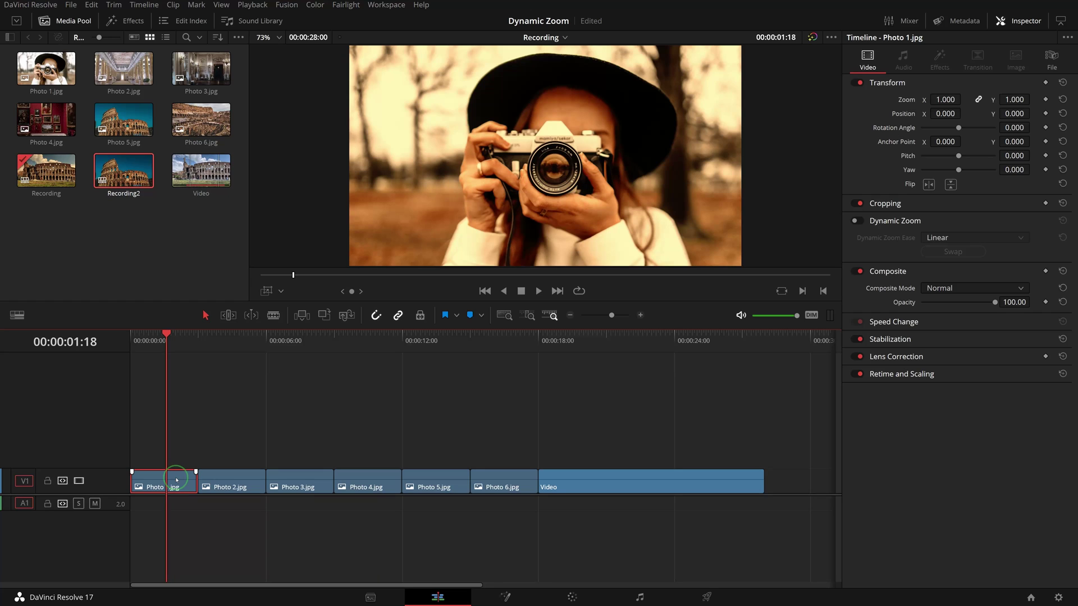
pyautogui.click(860, 220)
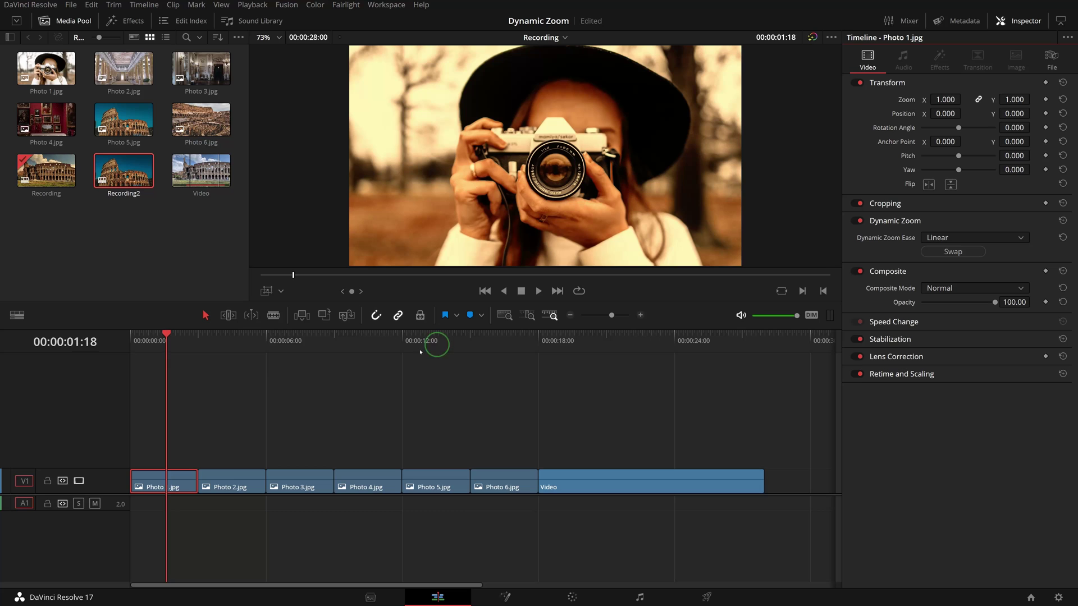
pyautogui.click(145, 347)
pyautogui.press('space')
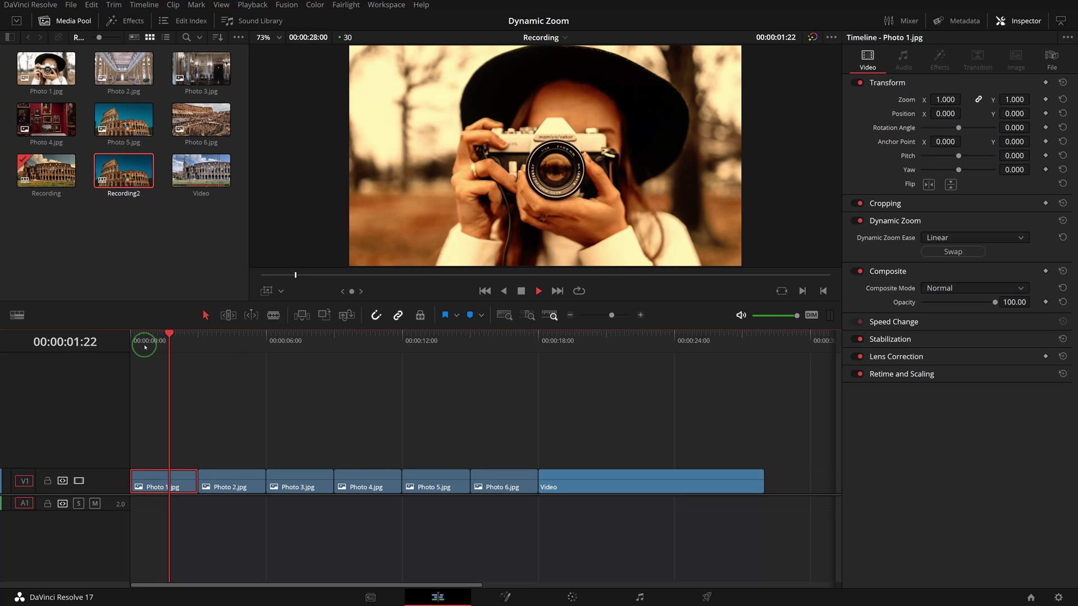
# Swap the dynamic zoom direction and replay it from the start.
pyautogui.click(959, 249)
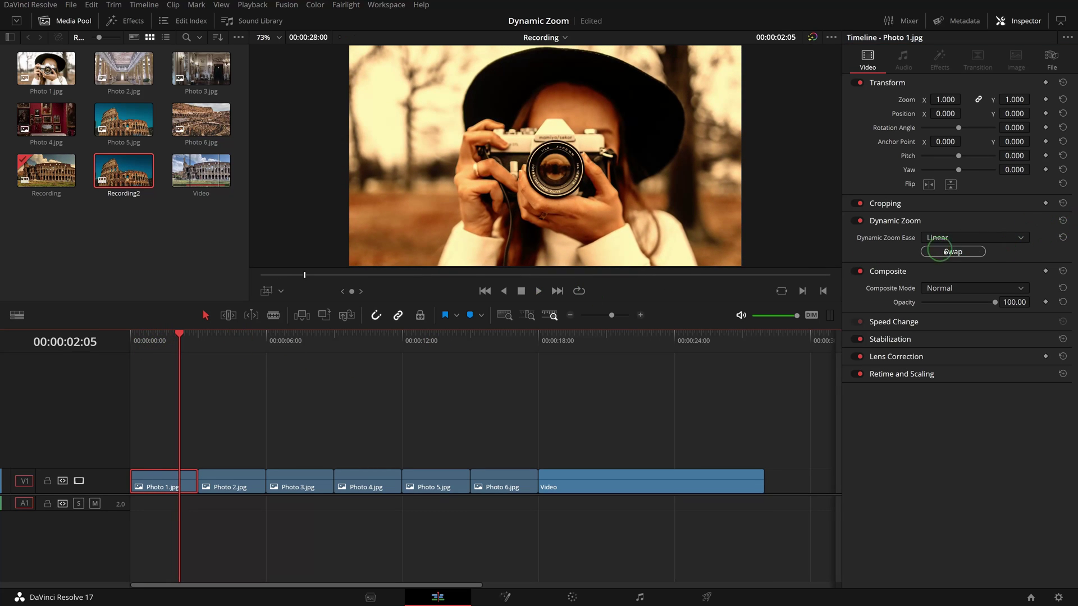
pyautogui.click(144, 346)
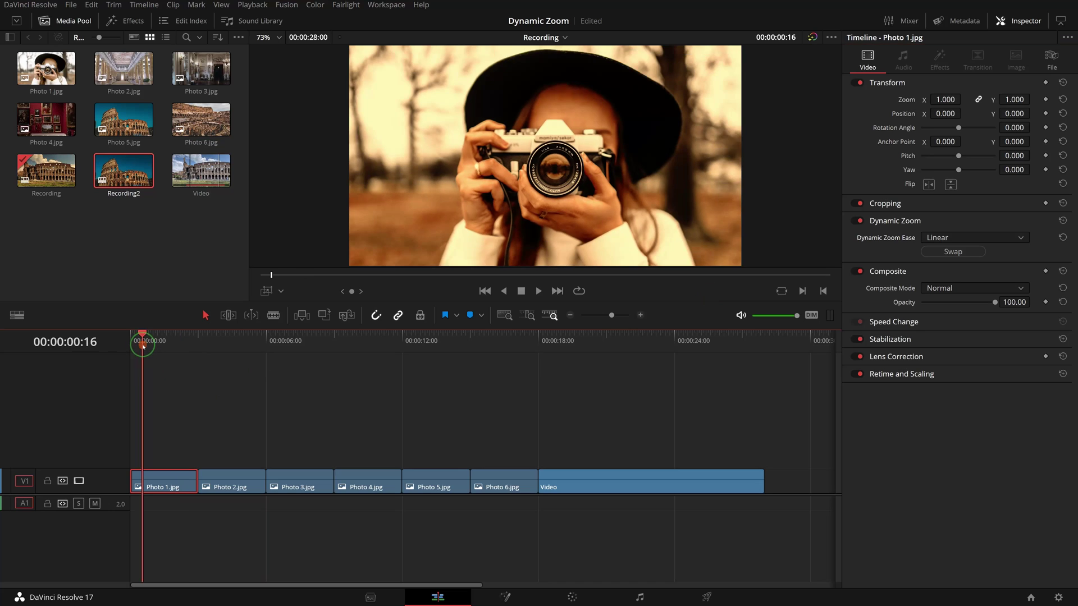
pyautogui.press('space')
pyautogui.press('space')
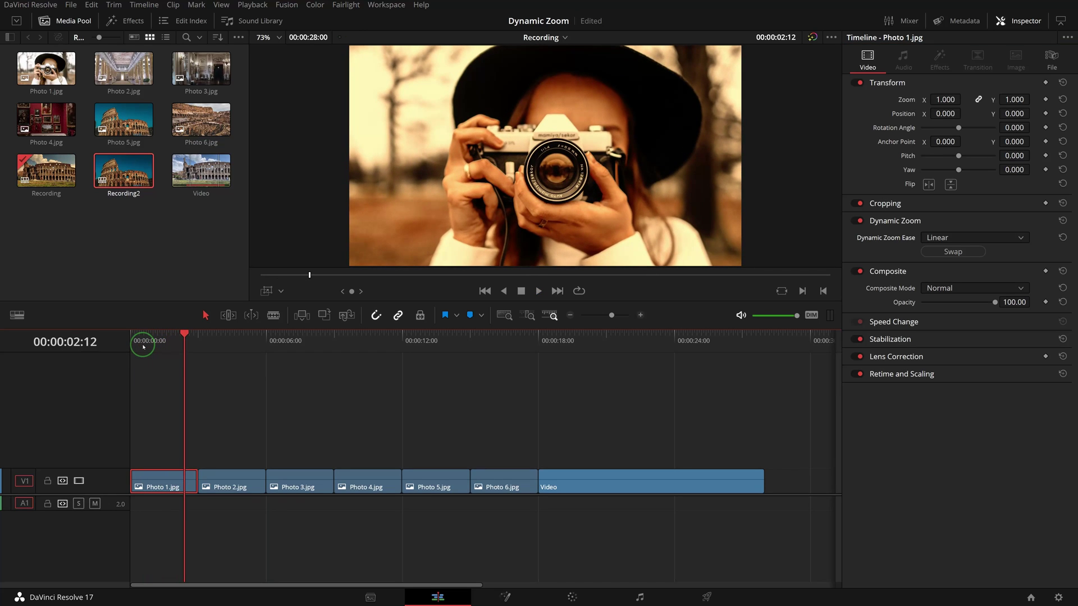
# Show the Dynamic Zoom overlay, then move the start frame up and shrink the end frame toward the camera.
pyautogui.click(281, 290)
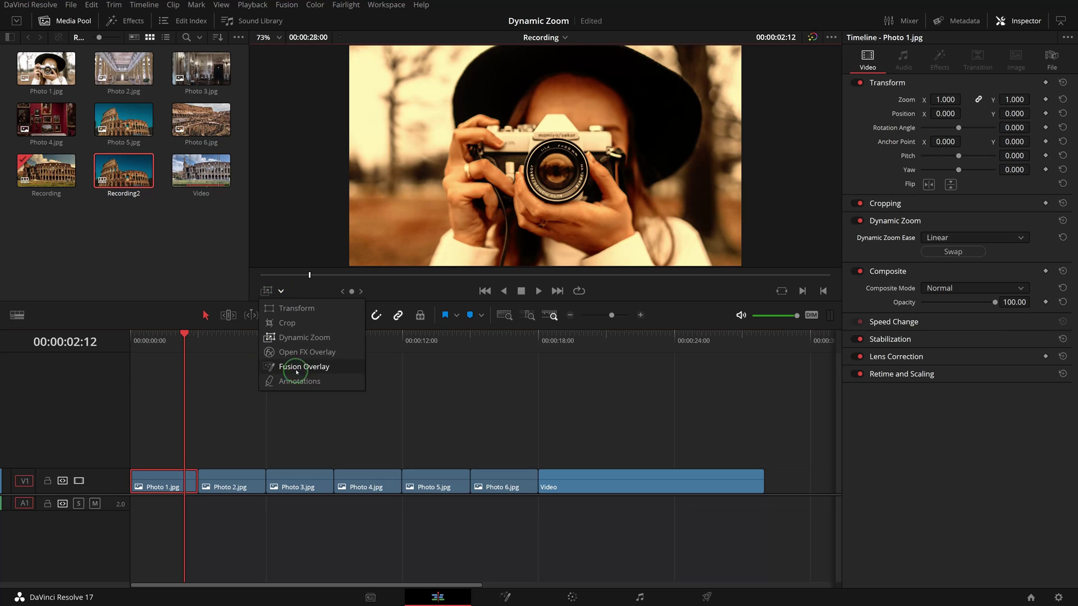
pyautogui.click(269, 337)
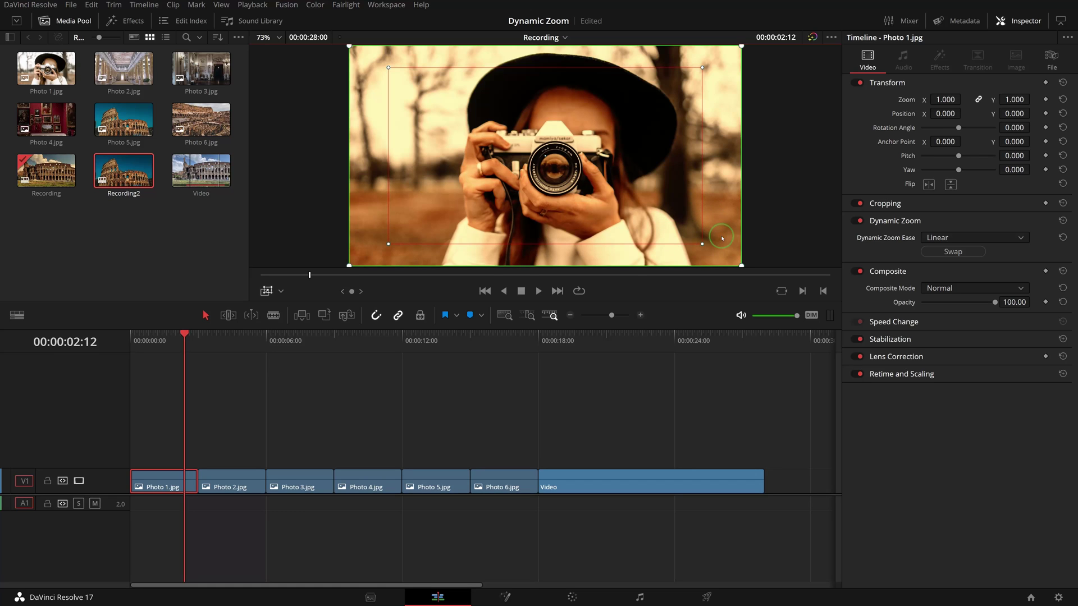
pyautogui.moveTo(722, 239)
pyautogui.mouseDown()
pyautogui.moveTo(685, 225)
pyautogui.moveTo(715, 194)
pyautogui.moveTo(729, 225)
pyautogui.moveTo(721, 245)
pyautogui.mouseUp()
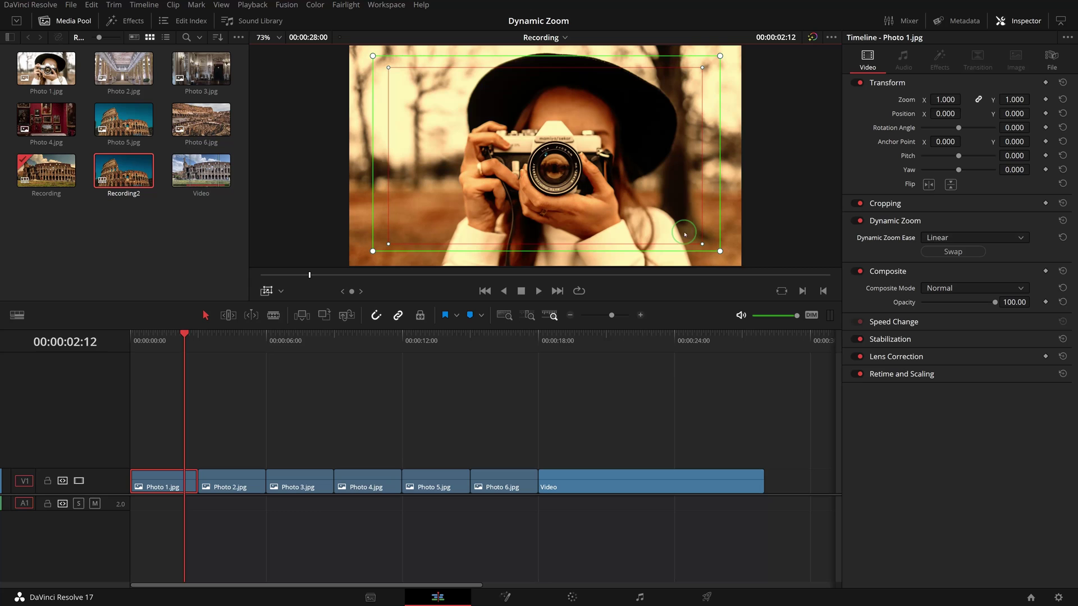
pyautogui.moveTo(689, 231)
pyautogui.mouseDown()
pyautogui.moveTo(695, 239)
pyautogui.moveTo(675, 228)
pyautogui.mouseUp()
pyautogui.moveTo(610, 194); pyautogui.dragTo(621, 202)
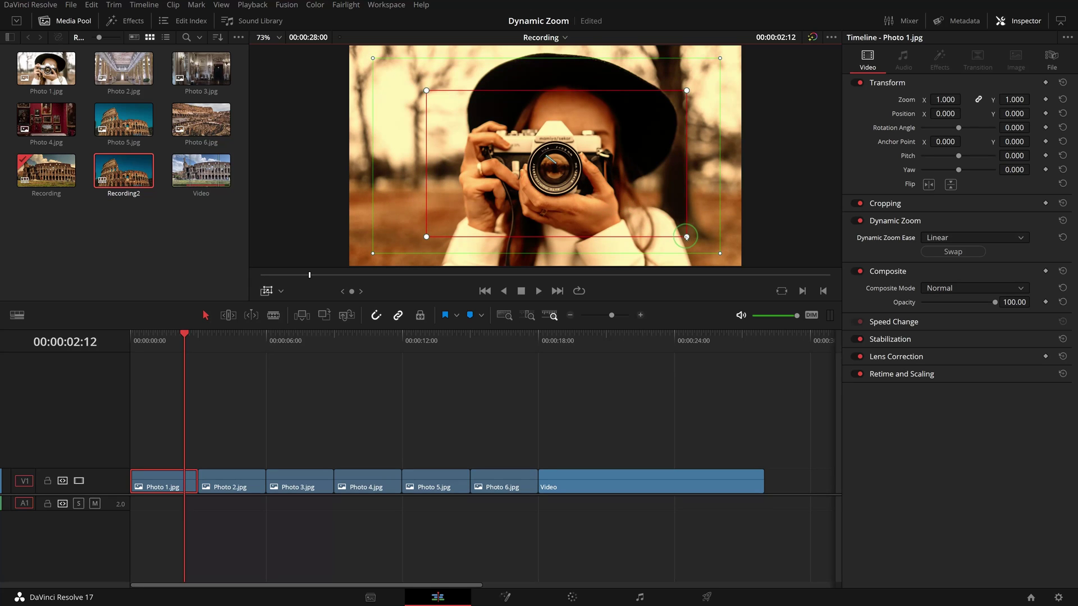
pyautogui.moveTo(685, 237); pyautogui.dragTo(628, 197)
pyautogui.press('Home')
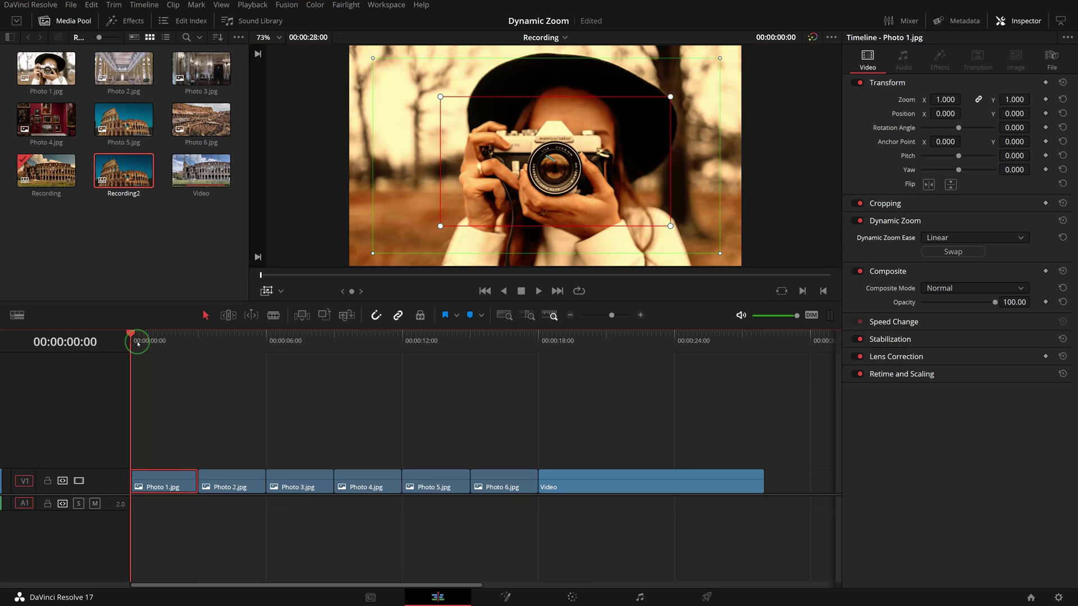
pyautogui.press('space')
pyautogui.press('space')
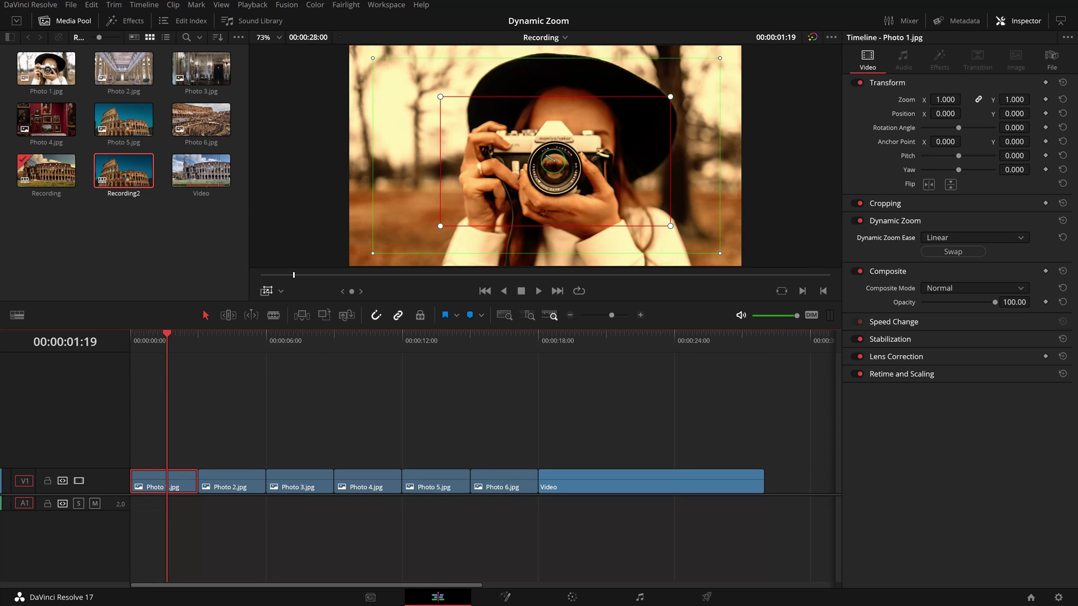
# Shrink the start frame and shift it left, raise the end frame, and replay.
pyautogui.moveTo(720, 253); pyautogui.dragTo(666, 221)
pyautogui.moveTo(614, 186); pyautogui.dragTo(529, 185)
pyautogui.moveTo(643, 203); pyautogui.dragTo(678, 188)
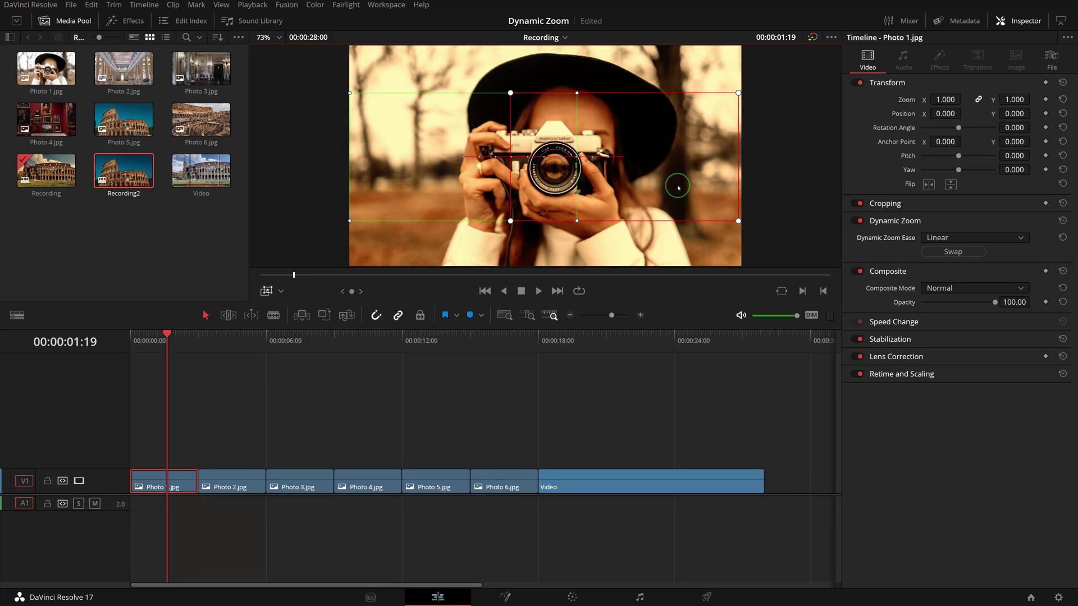
pyautogui.click(139, 340)
pyautogui.press('space')
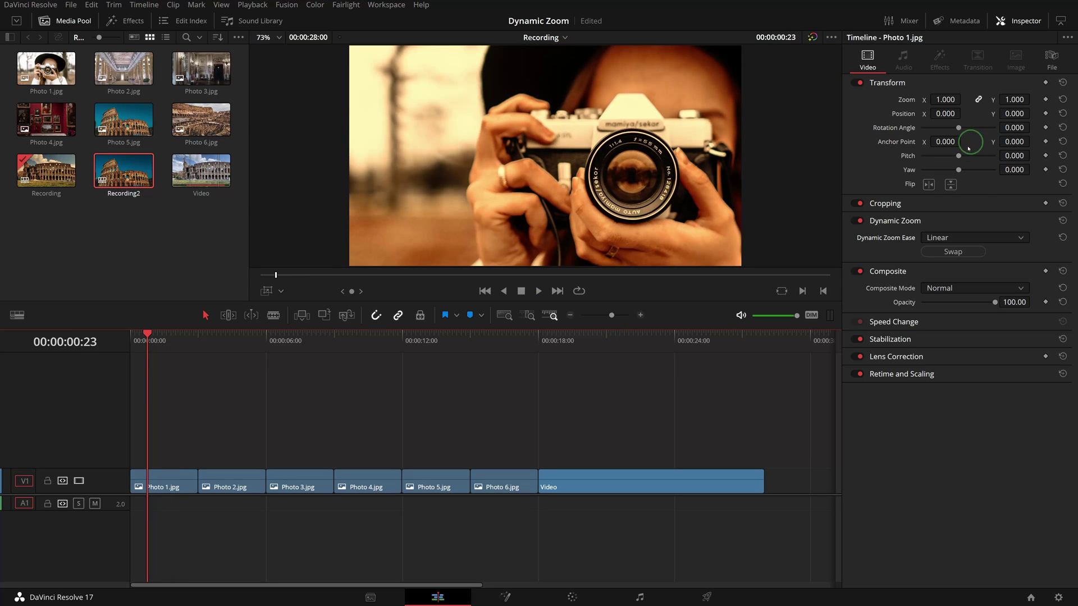
# Set Dynamic Zoom Ease to Ease In and Out and play it back.
pyautogui.click(989, 240)
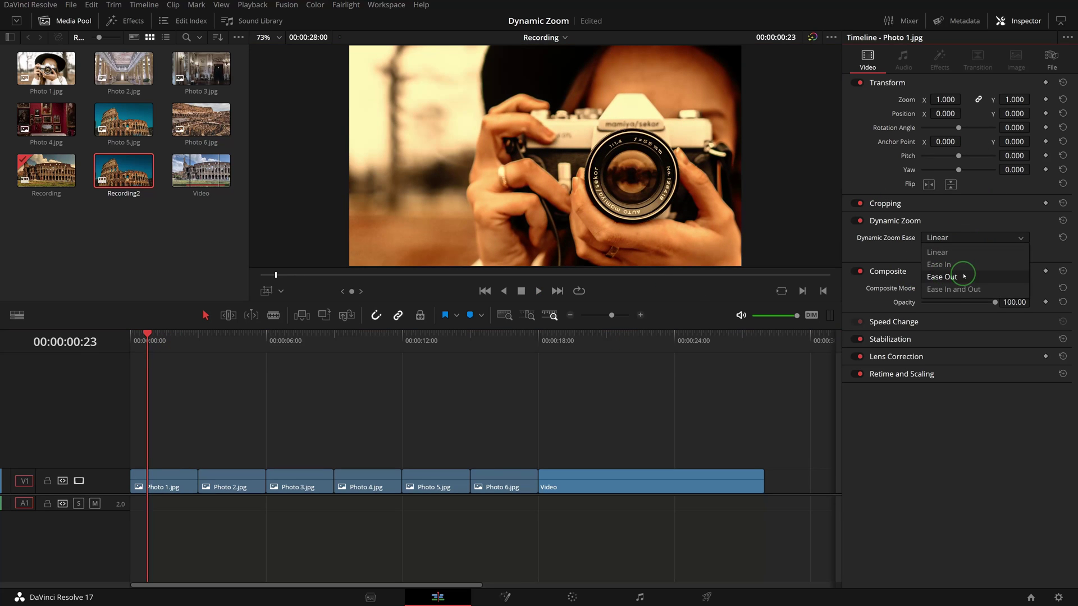
pyautogui.click(957, 290)
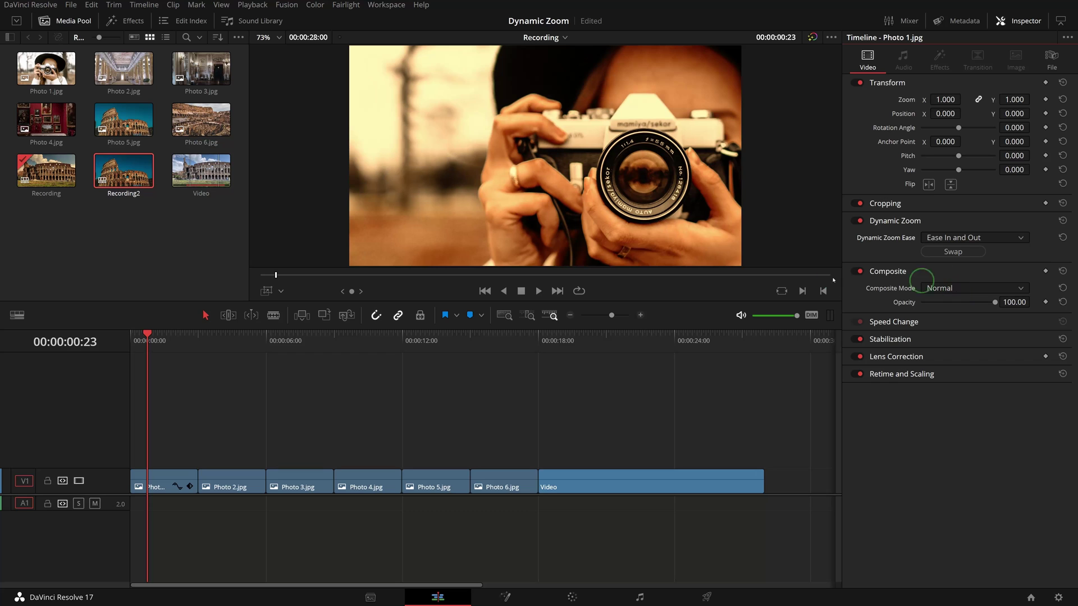
pyautogui.click(136, 337)
pyautogui.press('space')
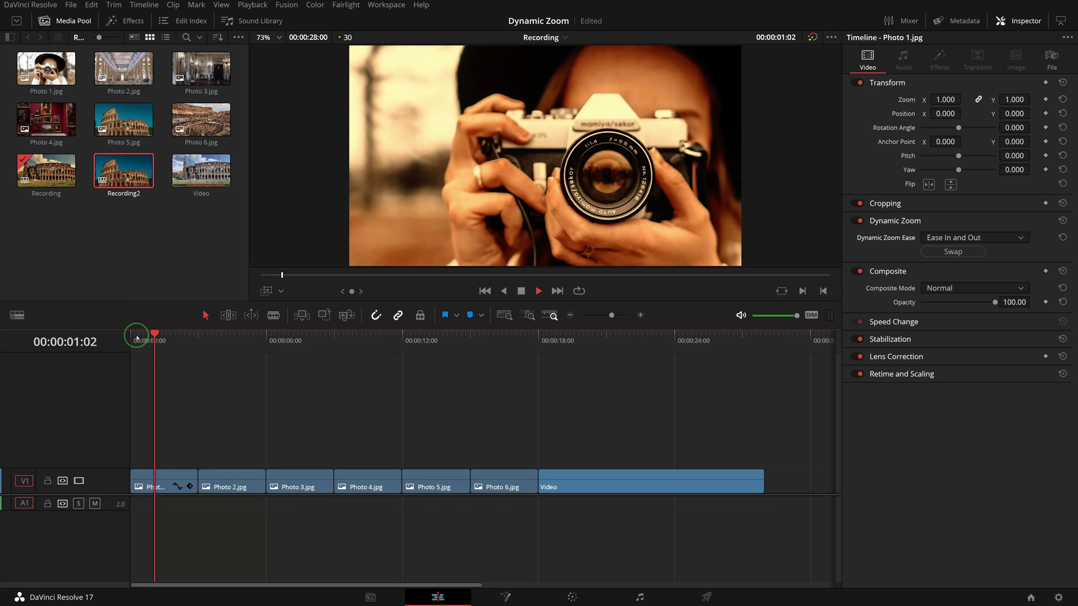
pyautogui.press('space')
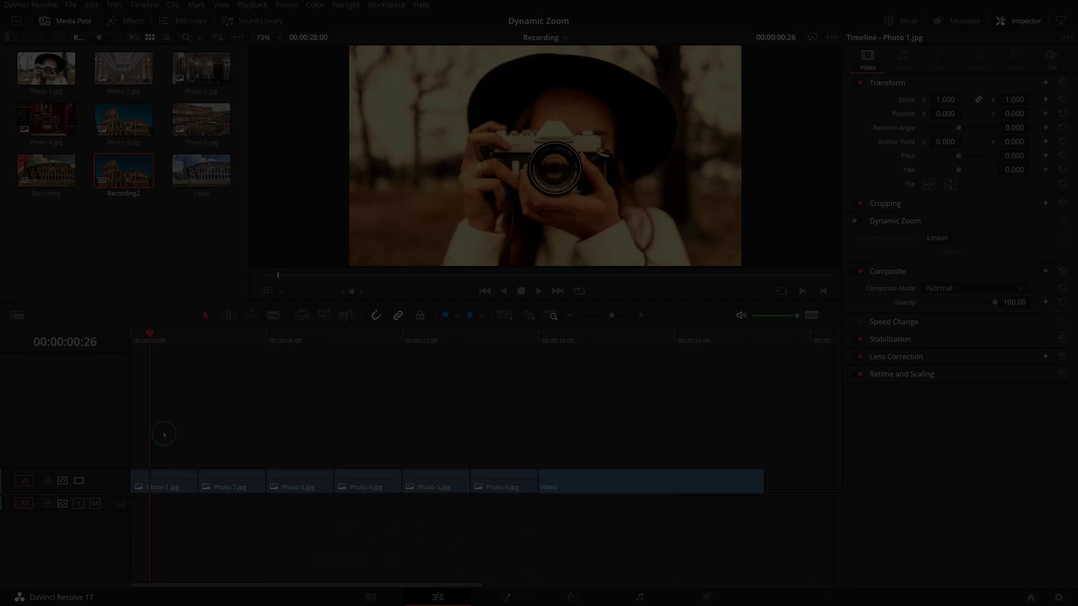
# Select all seven timeline clips, enable Dynamic Zoom on them, and play the slideshow.
pyautogui.moveTo(161, 433); pyautogui.dragTo(663, 511)
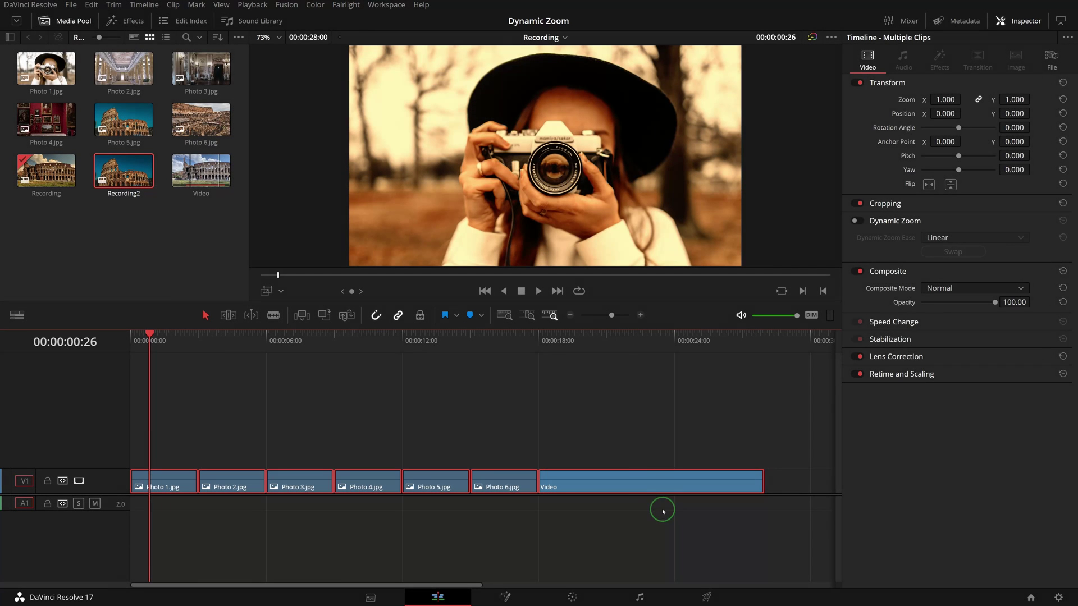
pyautogui.click(859, 221)
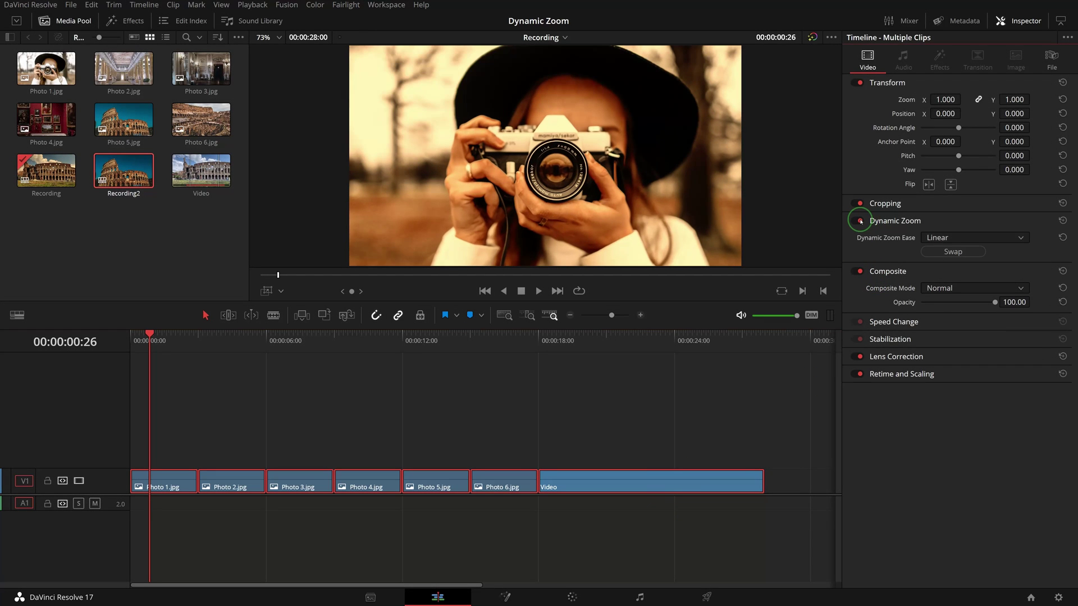
pyautogui.click(133, 344)
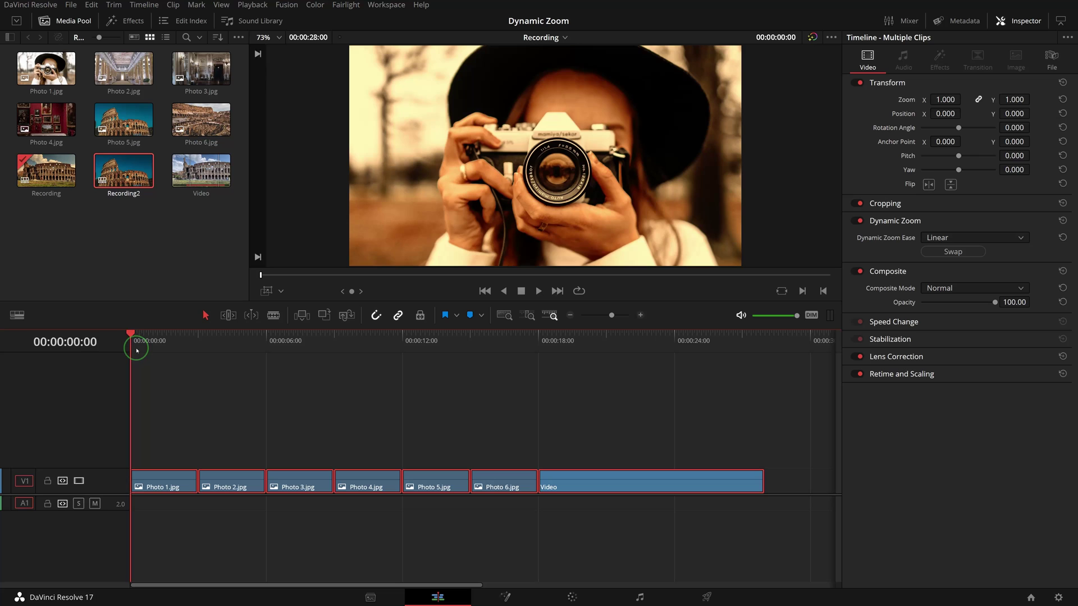
pyautogui.press('space')
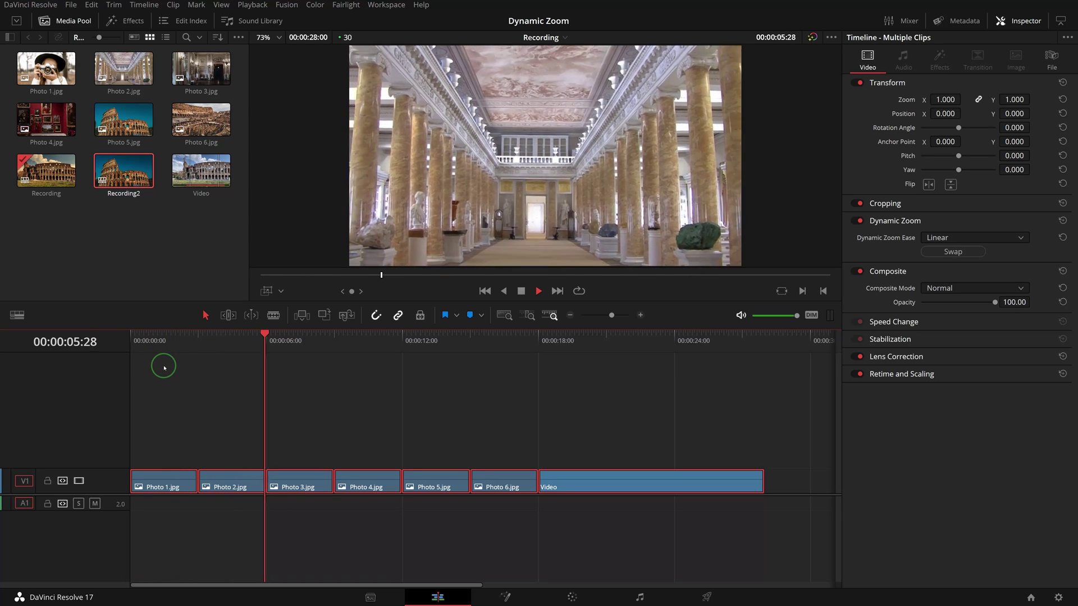
pyautogui.click(952, 252)
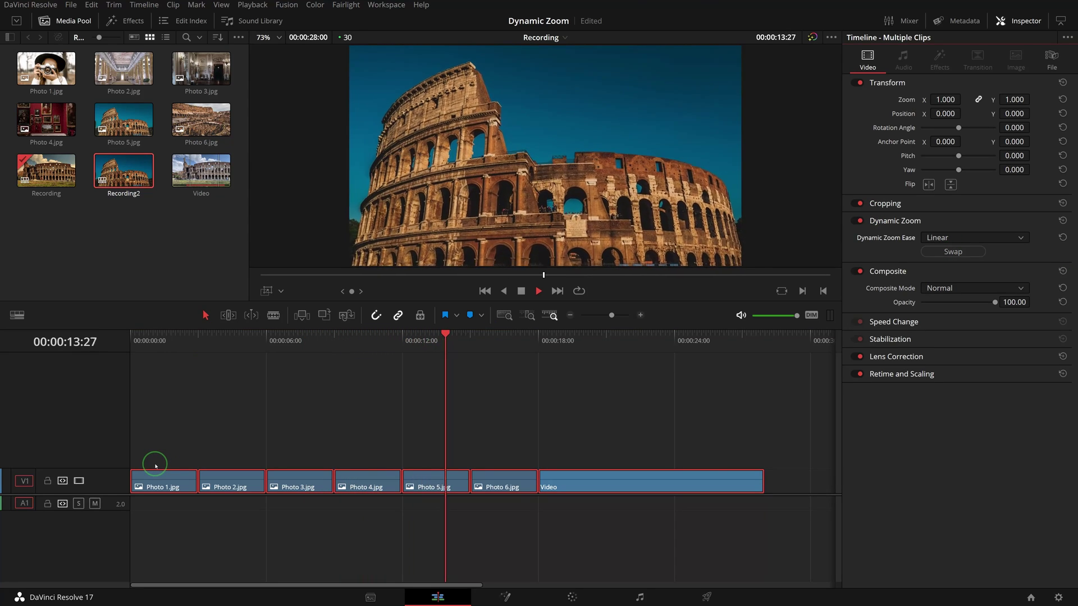
pyautogui.press('space')
# Change the duration of every selected clip to 1 second.
pyautogui.click(228, 315)
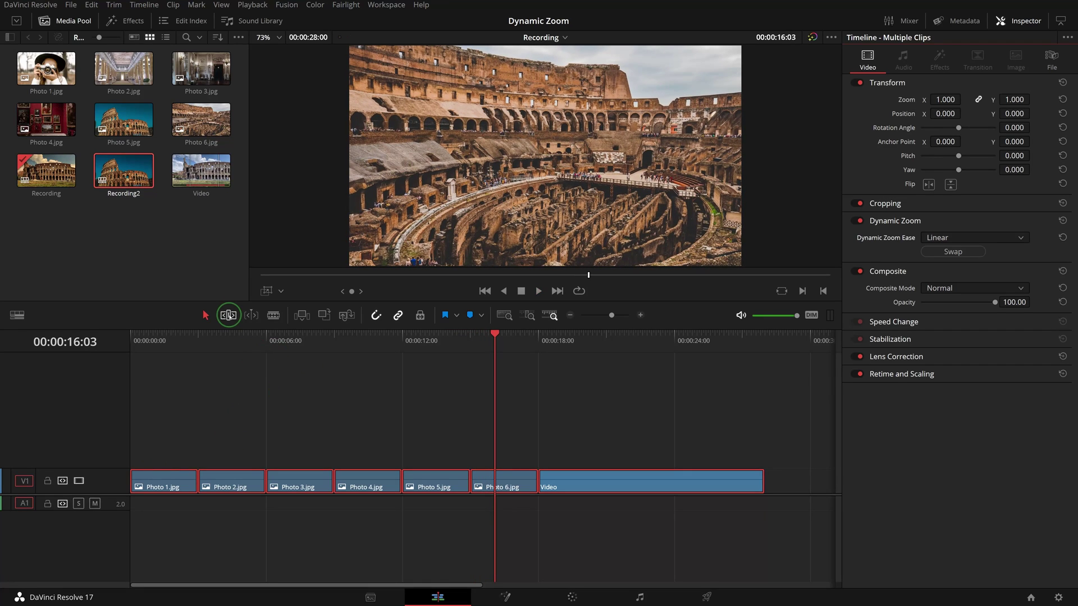
pyautogui.rightClick(321, 482)
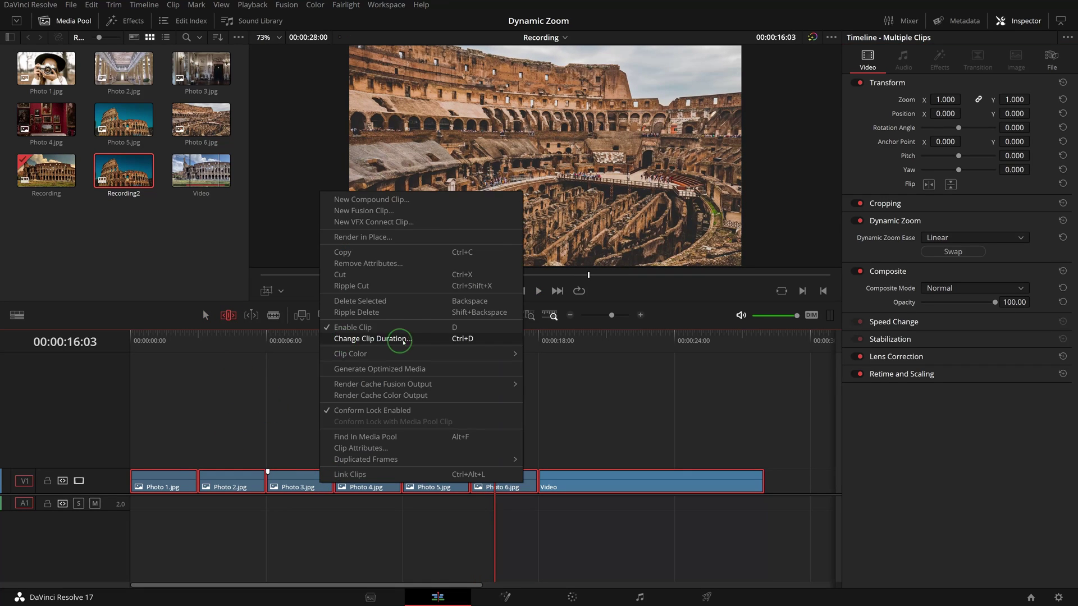
pyautogui.click(399, 340)
pyautogui.click(349, 412)
pyautogui.click(397, 444)
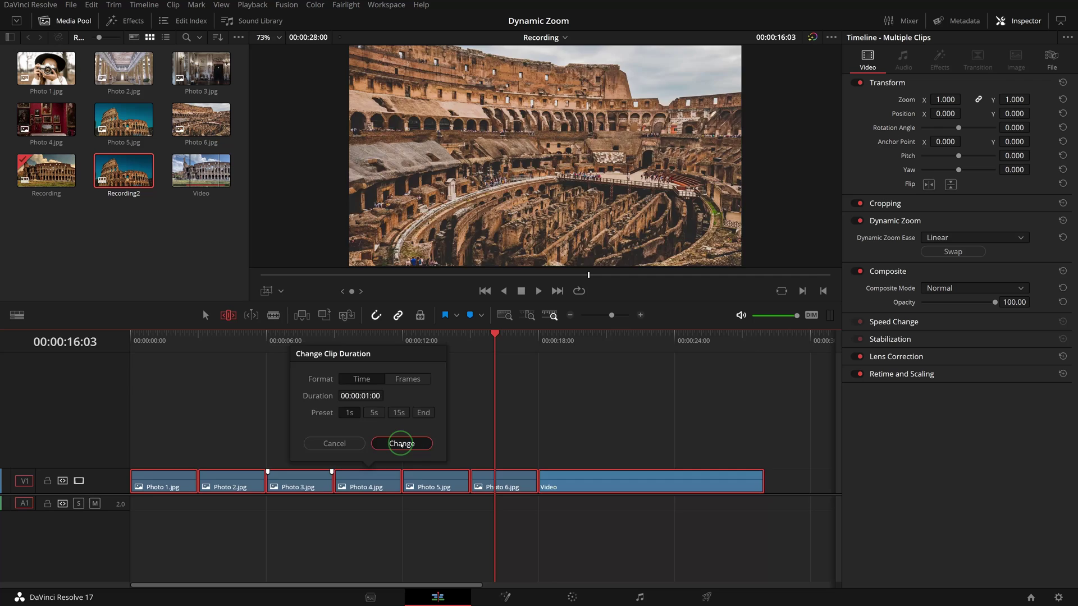
pyautogui.click(138, 344)
# Play the shortened slideshow, then fit all clips in the timeline with Shift+Z.
pyautogui.press('space')
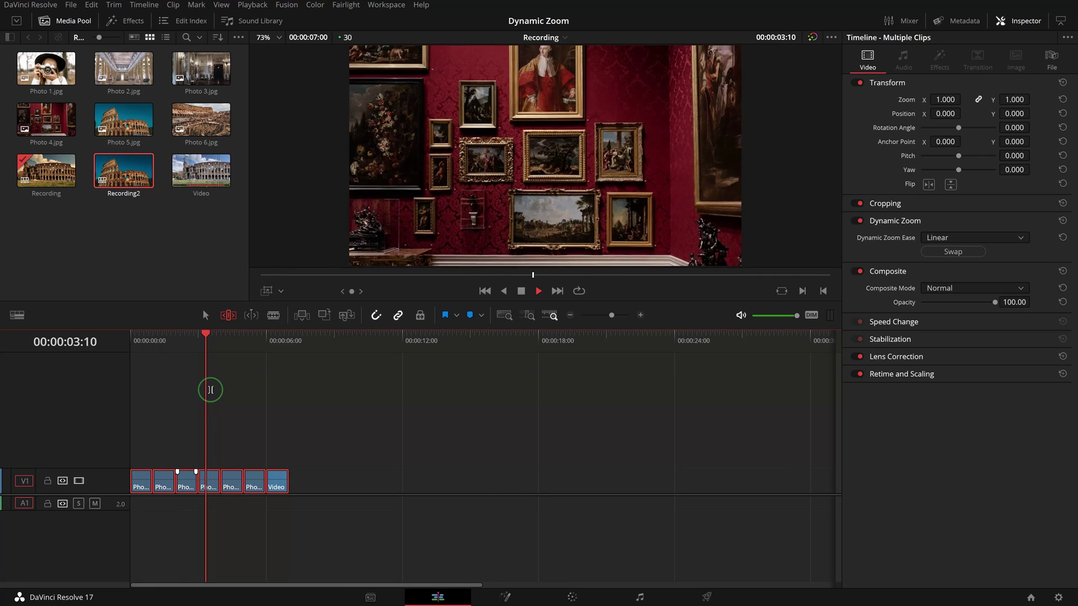
pyautogui.press('space')
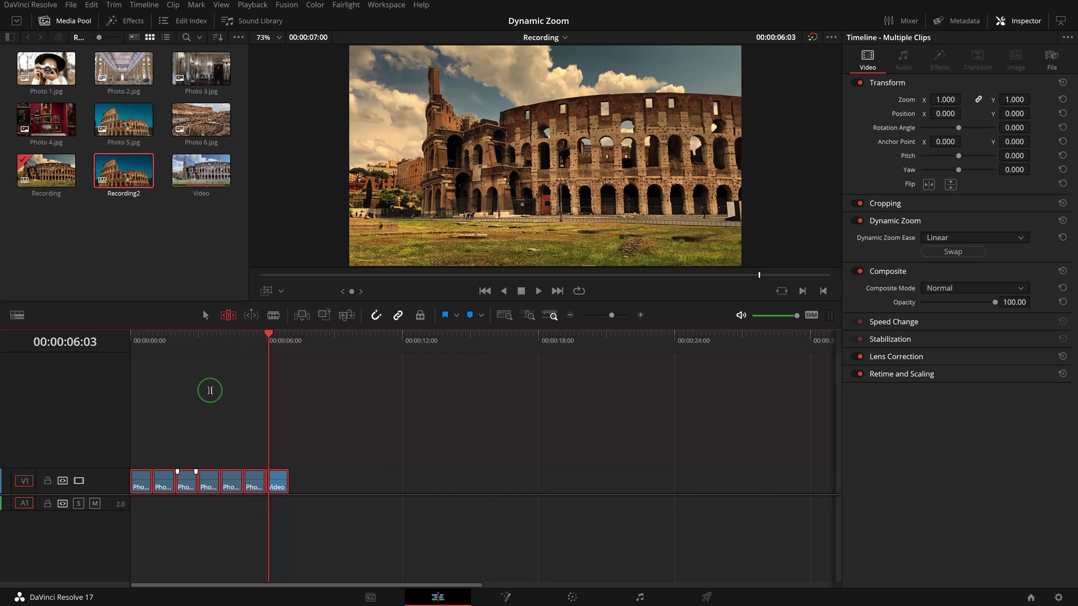
pyautogui.hotkey('shift', 'z')
# Add default cross dissolves between all selected clips with Ctrl+T and play them back.
pyautogui.click(206, 315)
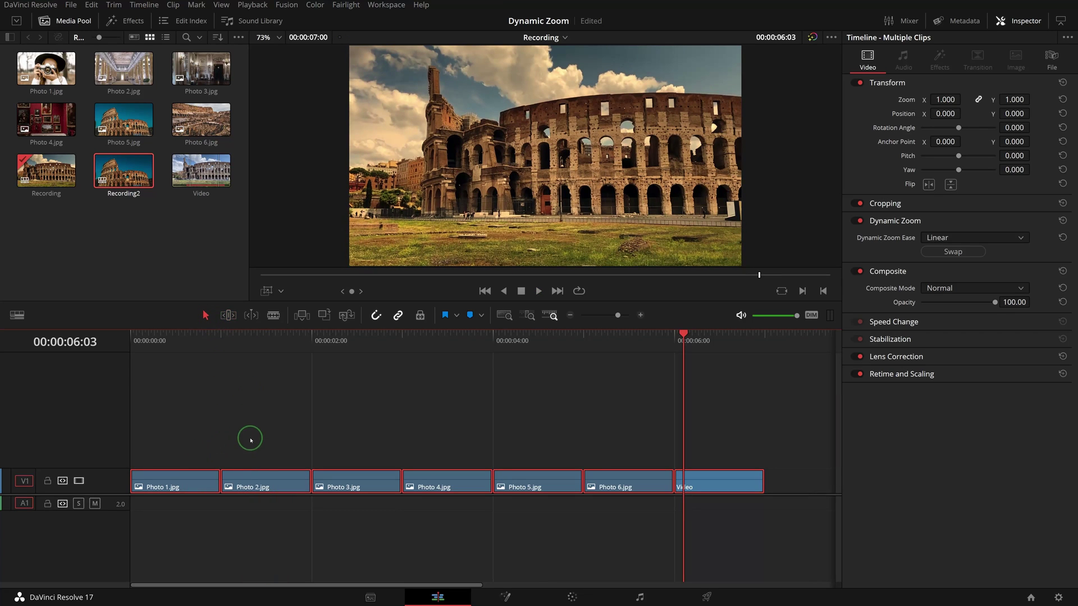
pyautogui.hotkey('ctrl', 't')
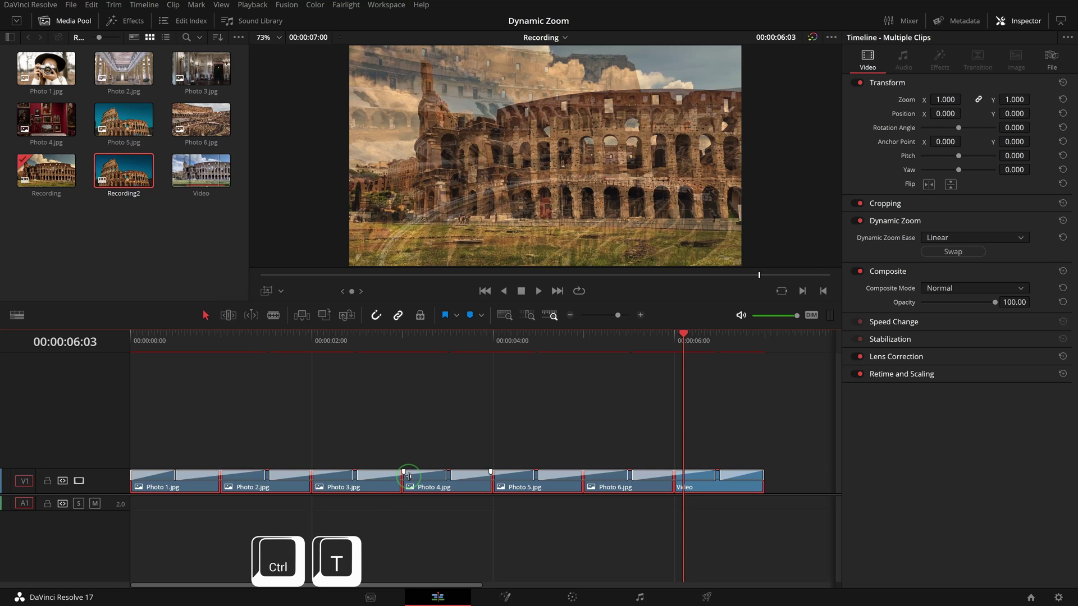
pyautogui.click(146, 350)
pyautogui.press('space')
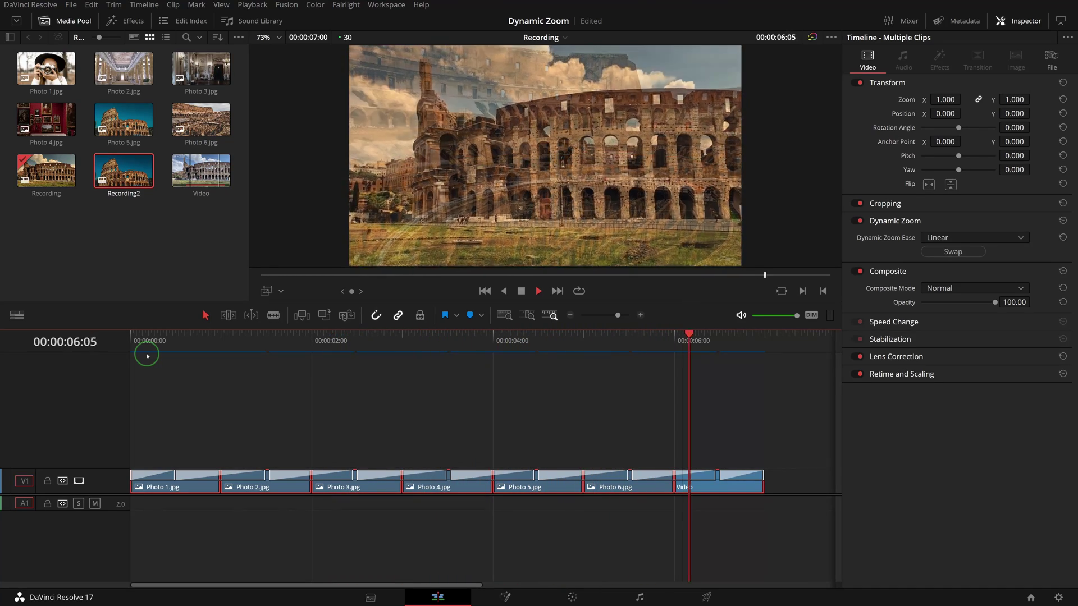
pyautogui.press('space')
# Select the Photo 1.jpg clip and return the playhead to the timeline start.
pyautogui.click(170, 349)
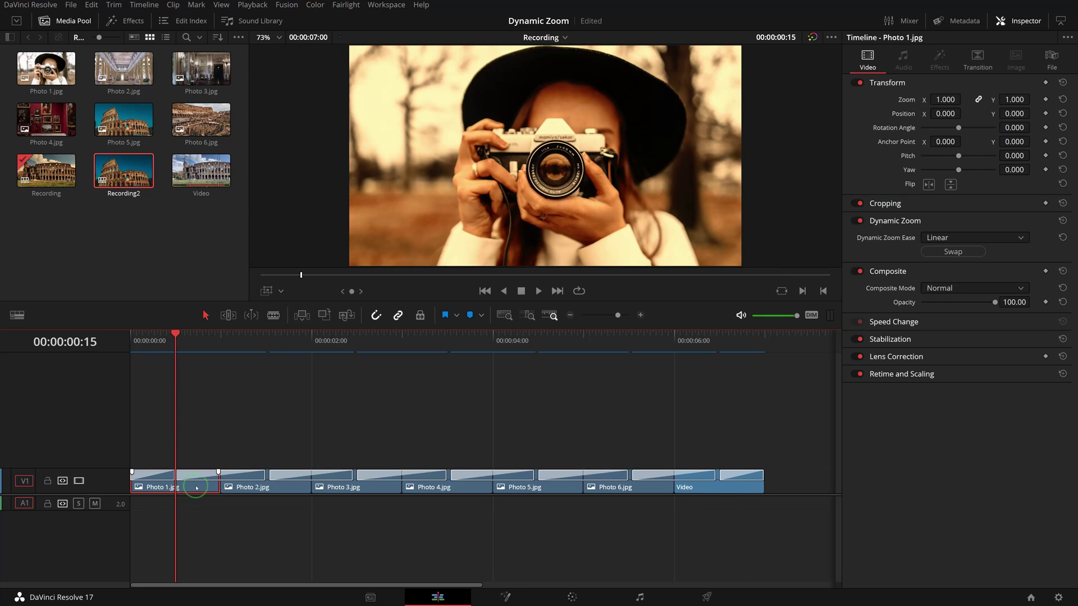
pyautogui.click(266, 291)
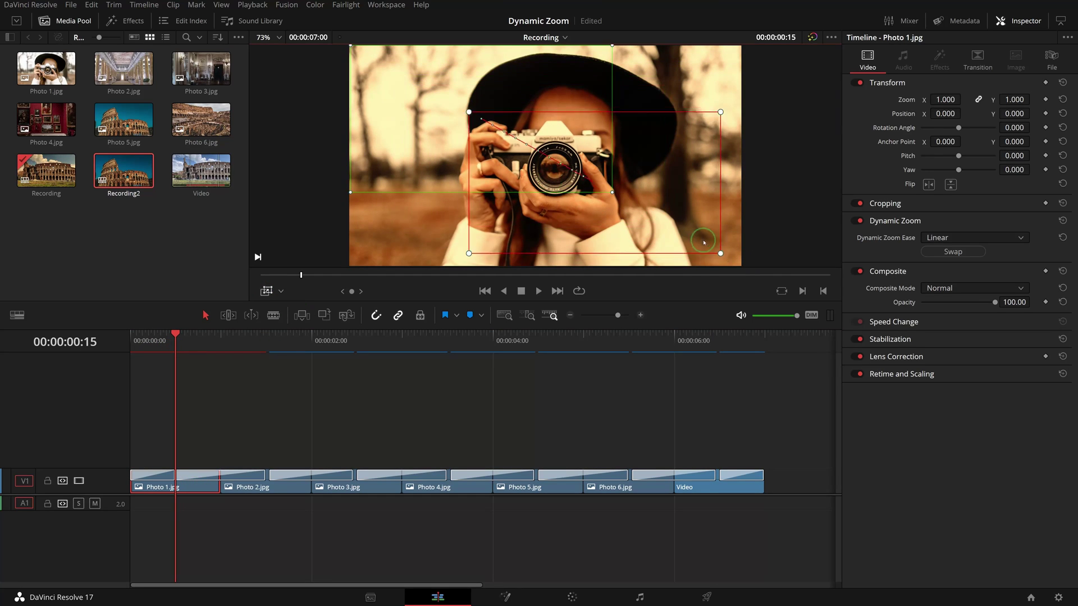
pyautogui.click(131, 333)
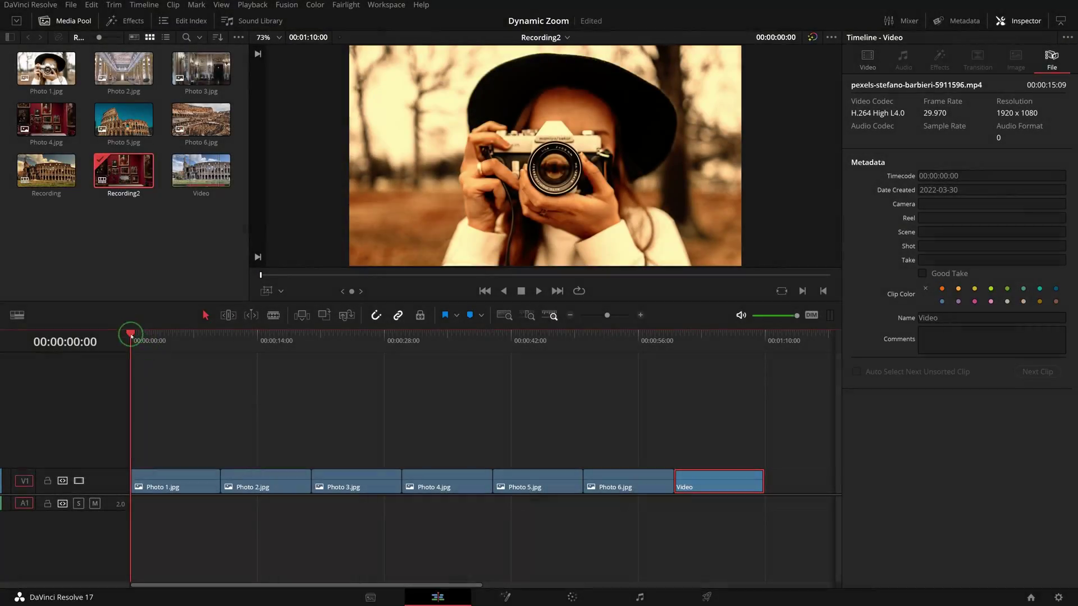
# Place a Text+ title from Effects > Titles on V2 above Photo 1.jpg.
pyautogui.moveTo(130, 335)
pyautogui.mouseDown()
pyautogui.moveTo(495, 344)
pyautogui.moveTo(129, 353)
pyautogui.mouseUp()
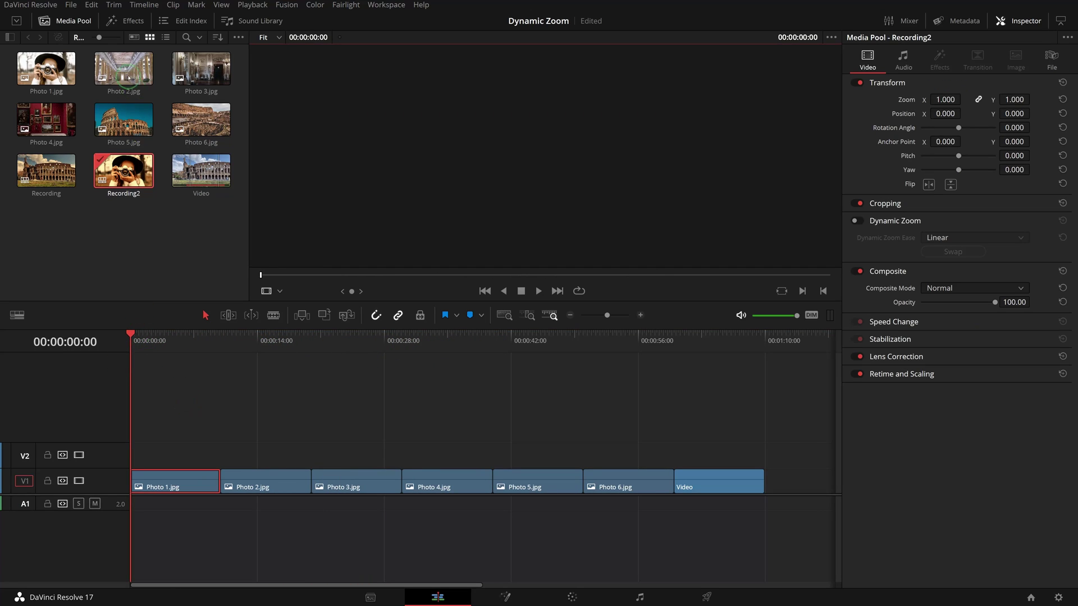
pyautogui.click(133, 21)
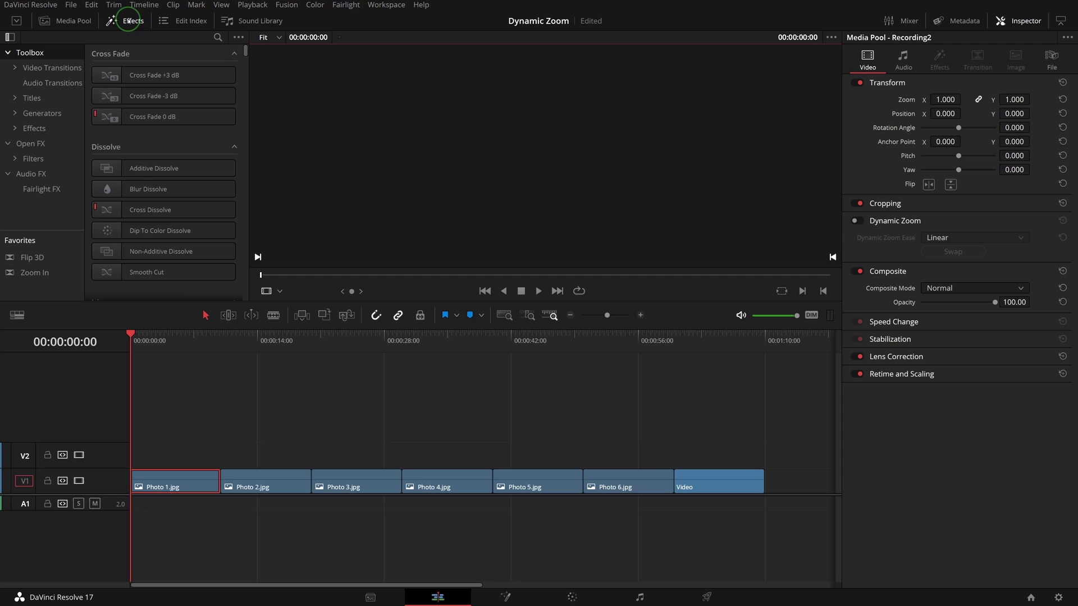
pyautogui.click(30, 99)
pyautogui.moveTo(98, 180); pyautogui.dragTo(213, 456)
pyautogui.click(164, 453)
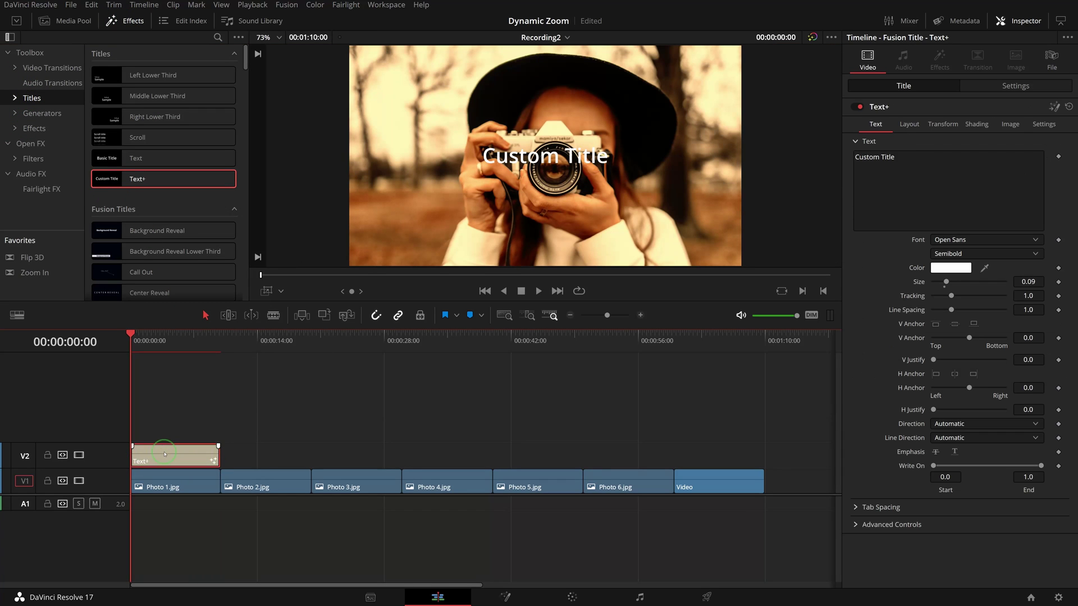
# Make the title the letter 'n' in Webdings font, coloured green.
pyautogui.click(898, 159)
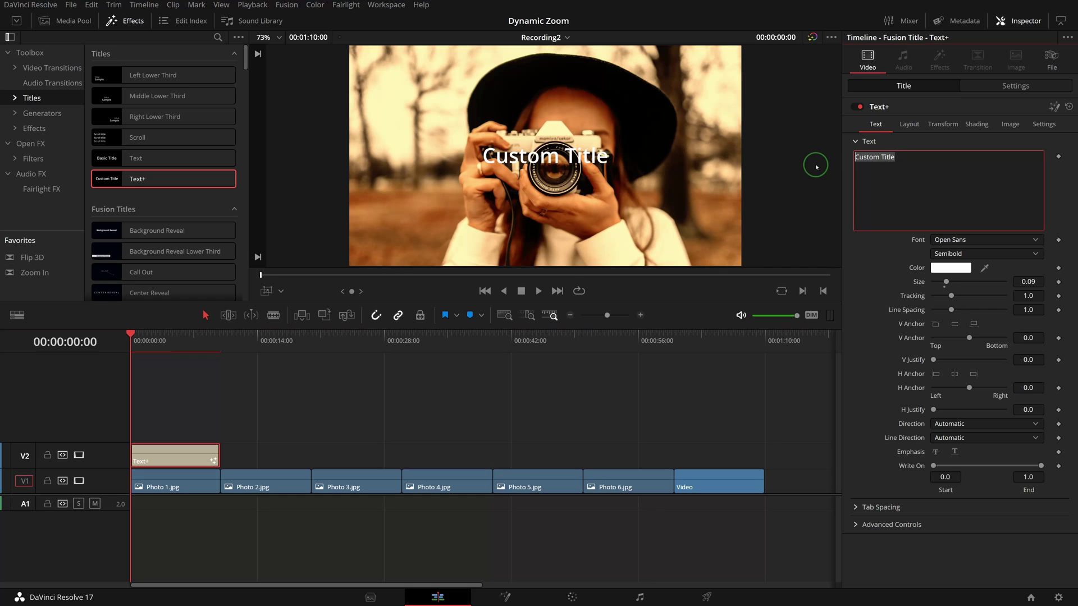
pyautogui.write('n')
pyautogui.click(1034, 240)
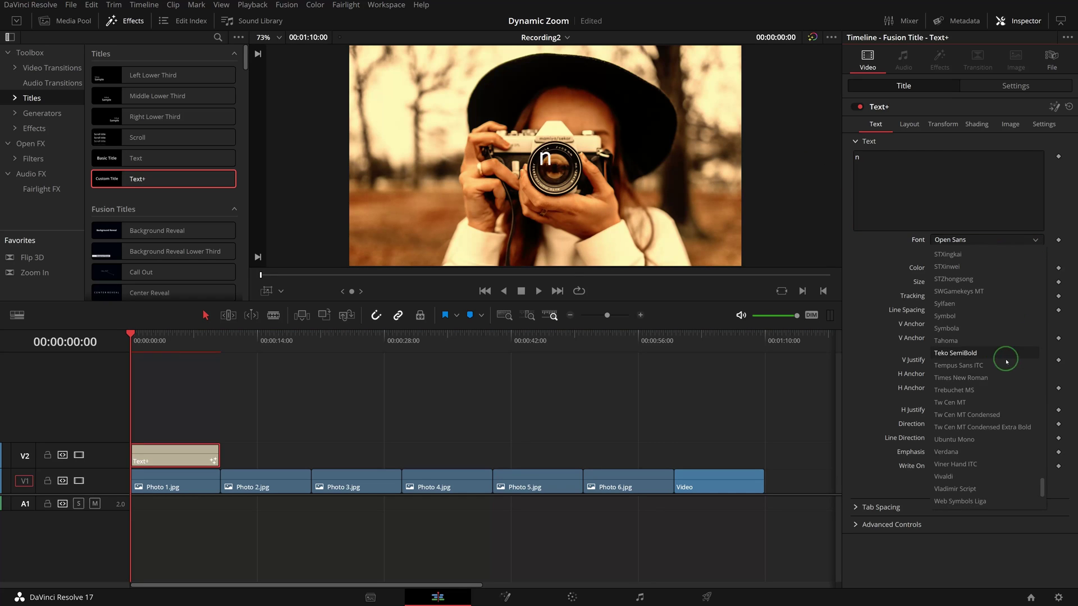
pyautogui.click(957, 475)
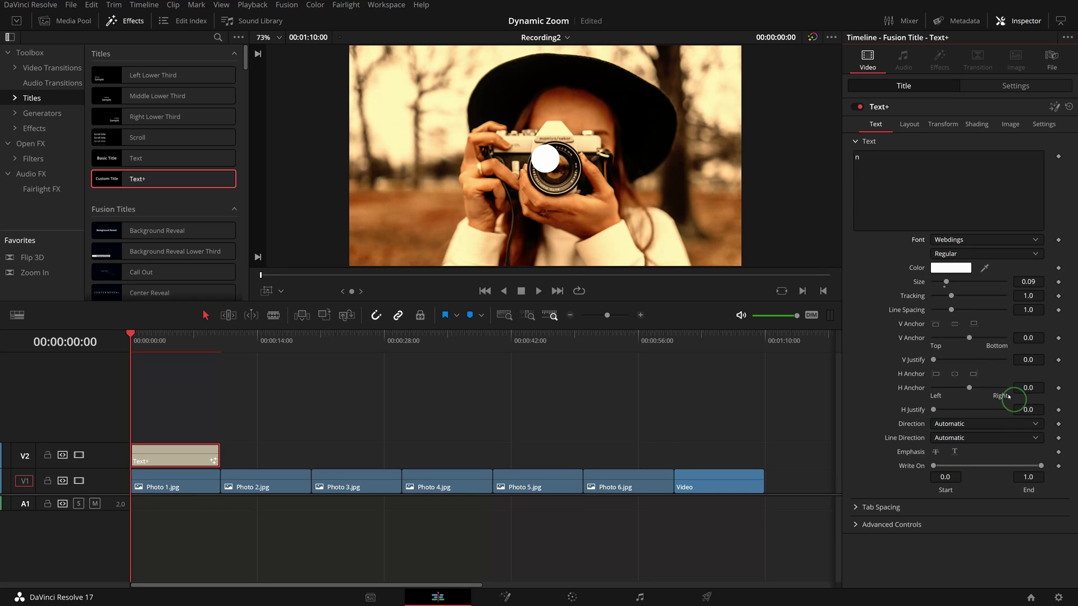
pyautogui.click(950, 268)
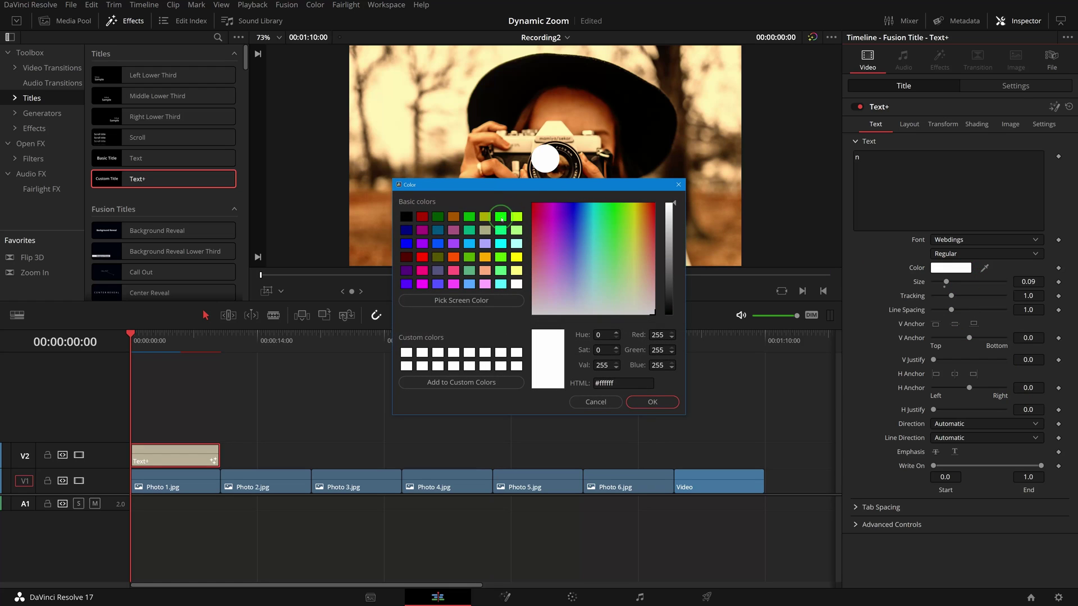
pyautogui.click(501, 218)
pyautogui.click(652, 402)
# Use the on-screen controls to move the green circle onto the camera lens.
pyautogui.click(281, 291)
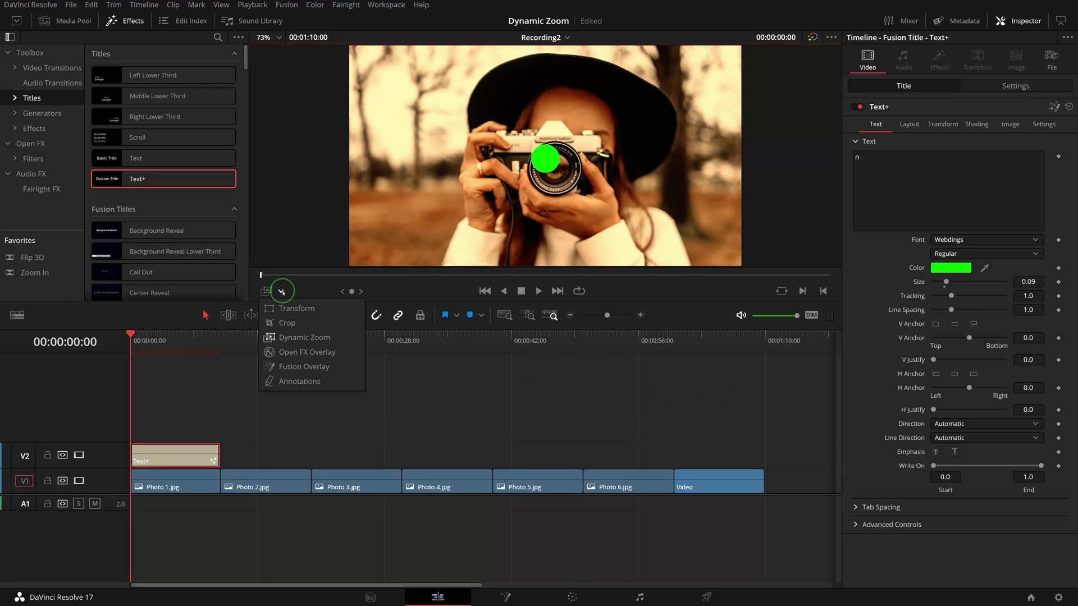
pyautogui.click(313, 363)
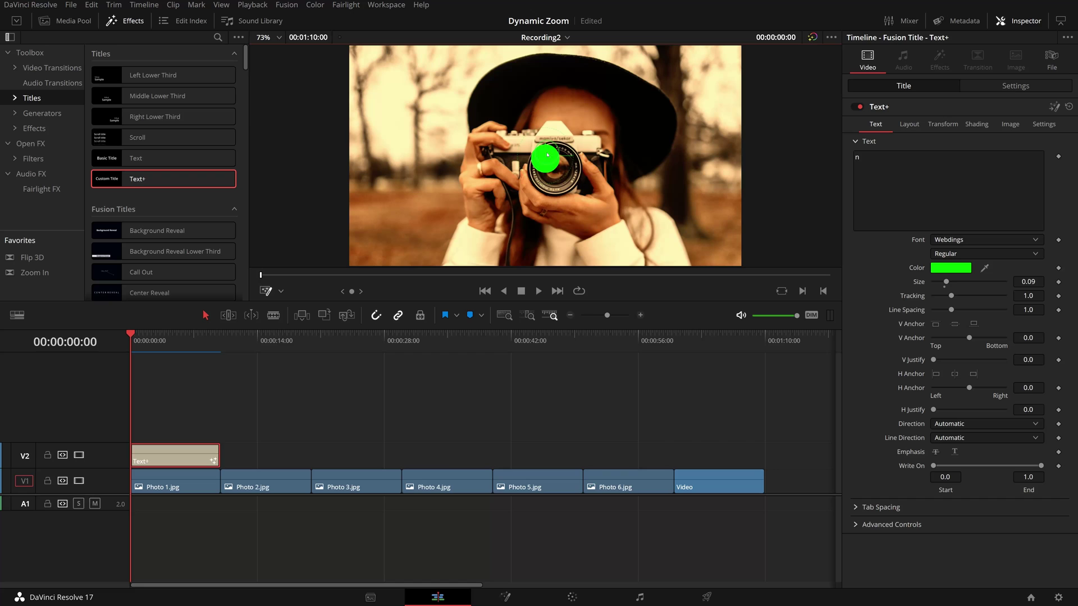
pyautogui.moveTo(545, 159); pyautogui.dragTo(555, 168)
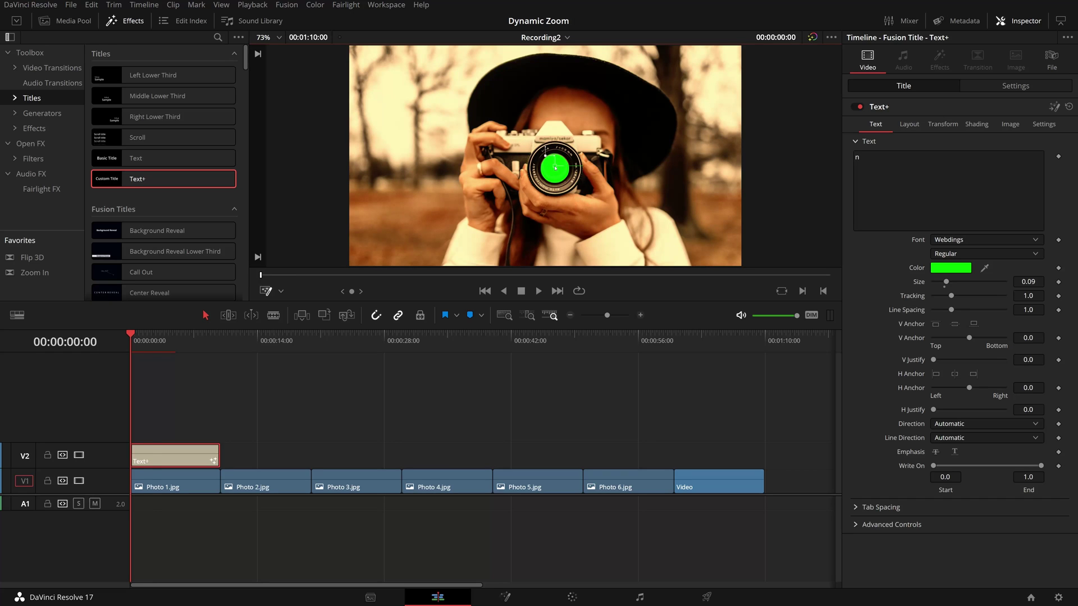
pyautogui.click(389, 431)
# Combine Photo 1.jpg and the title into a compound clip named Image1.
pyautogui.click(190, 488)
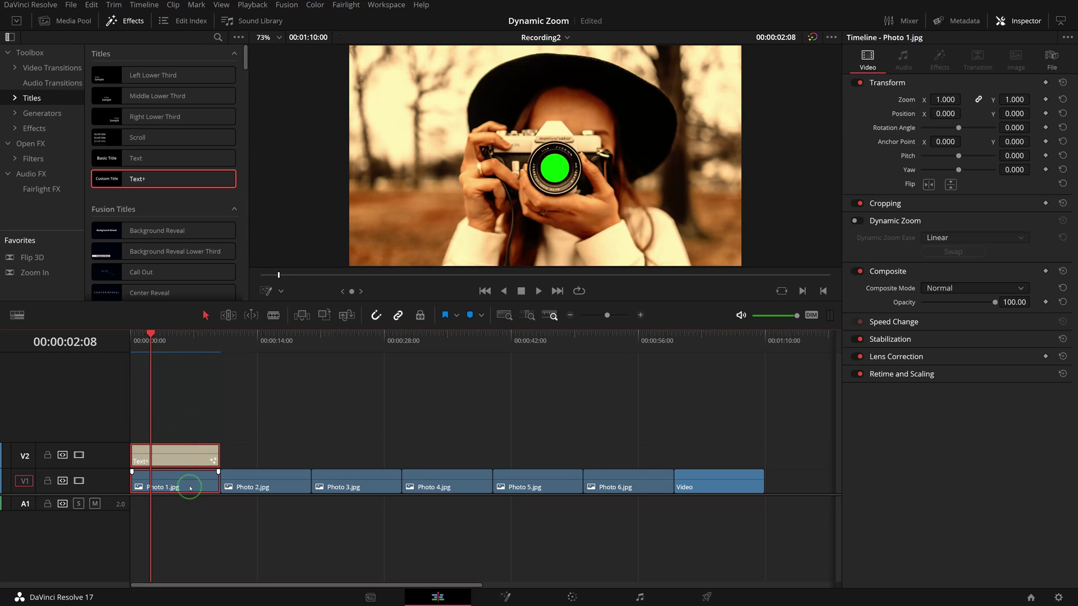
pyautogui.rightClick(190, 480)
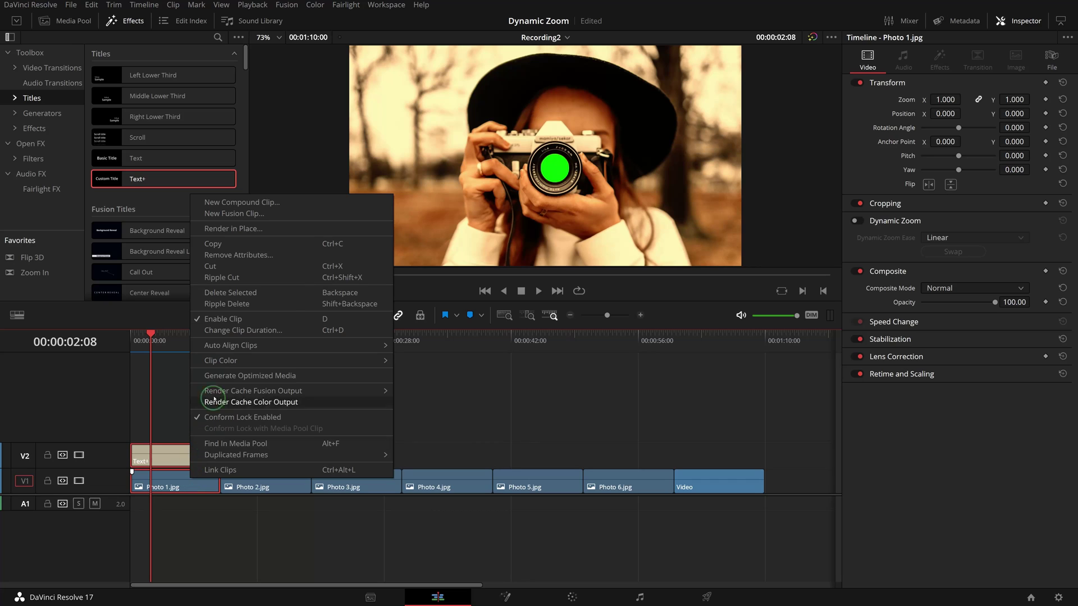
pyautogui.click(264, 203)
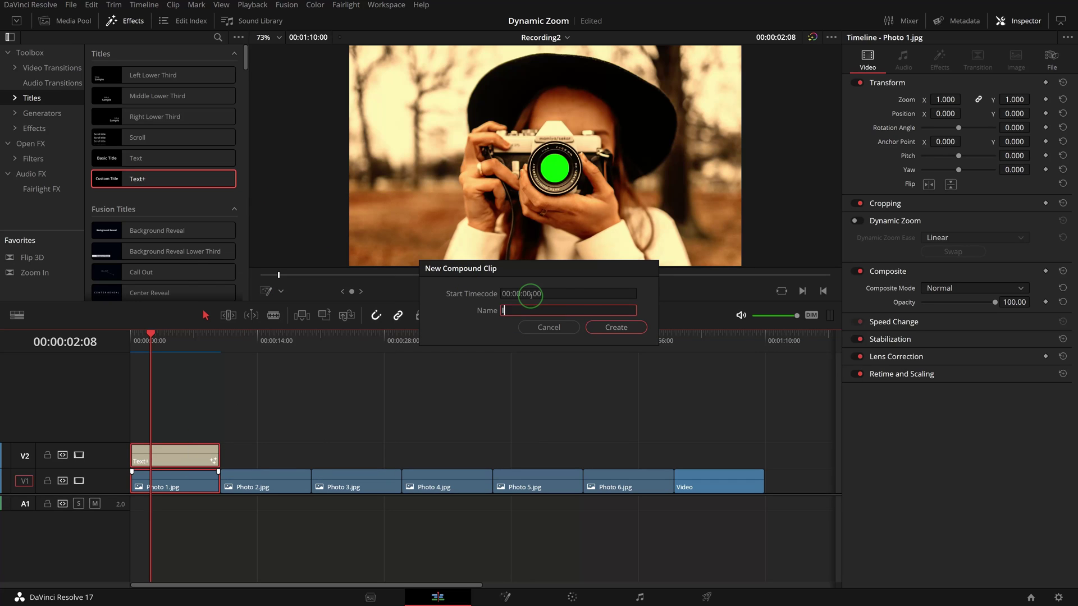
pyautogui.click(612, 327)
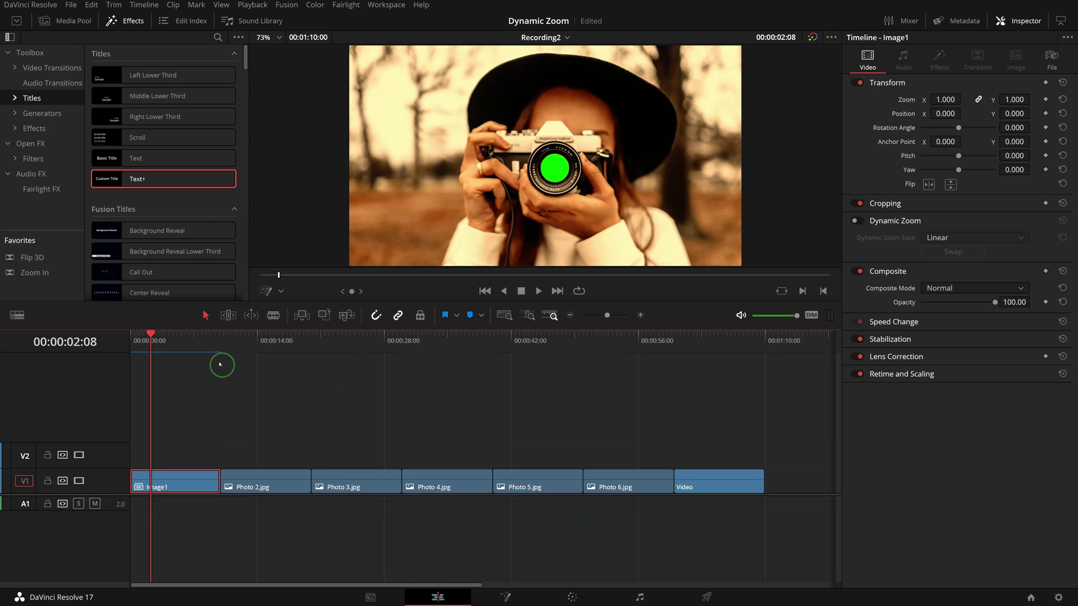
# Apply the 3D Keyer to Image1 and sample the green circle on the lens.
pyautogui.click(33, 159)
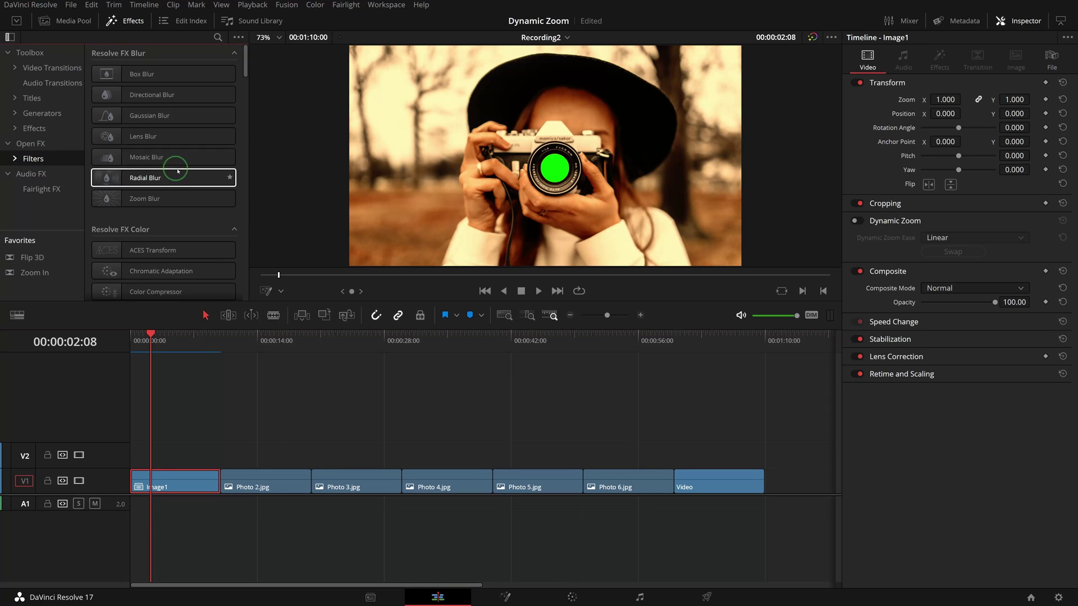
pyautogui.scroll(-5, 178, 174)
pyautogui.scroll(-4, 183, 178)
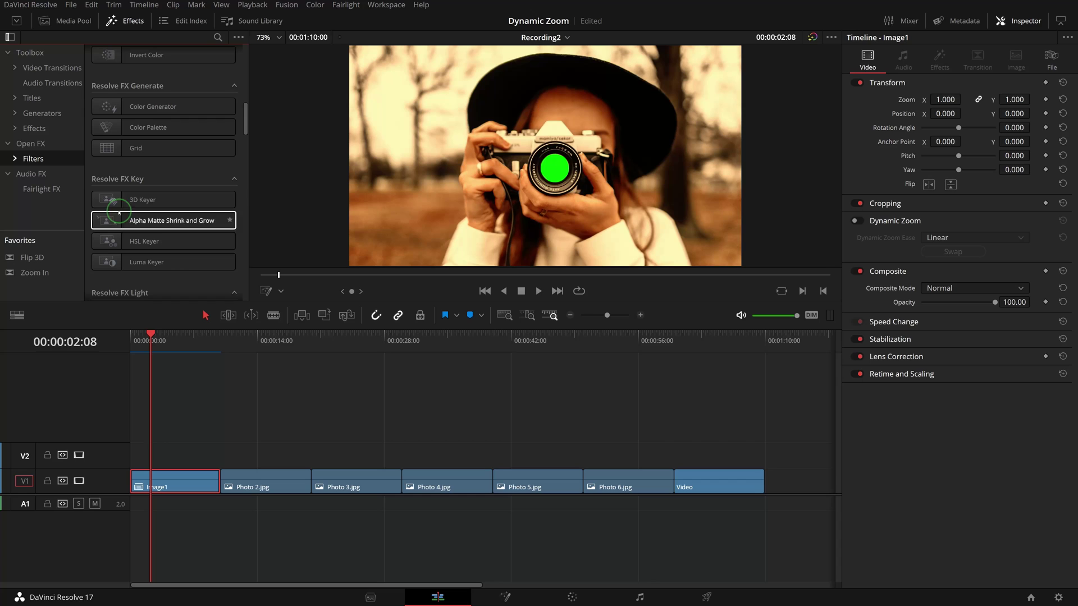
pyautogui.moveTo(110, 202); pyautogui.dragTo(177, 483)
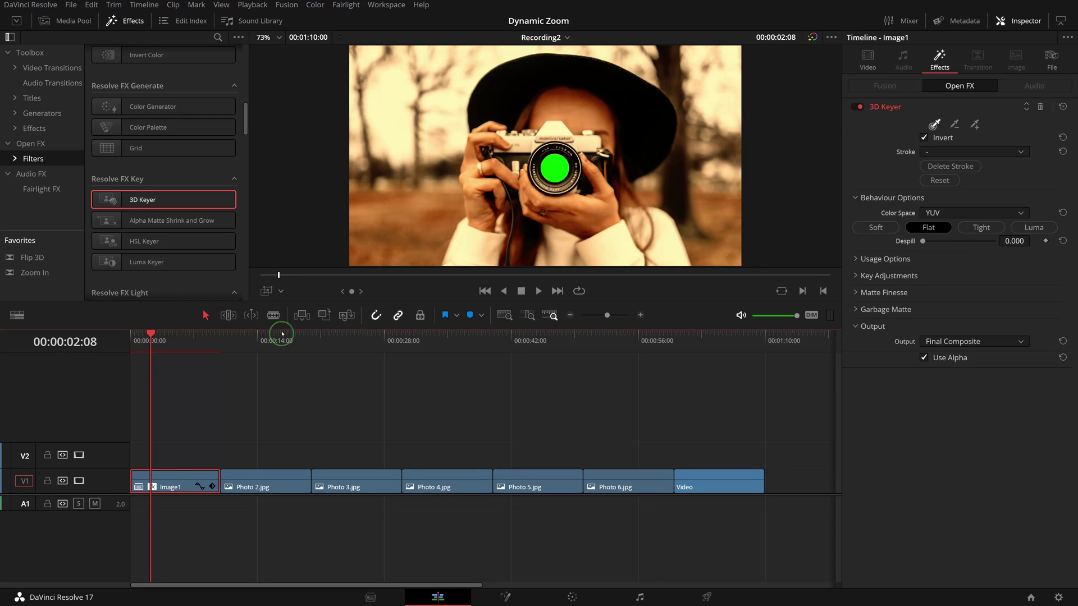
pyautogui.click(280, 290)
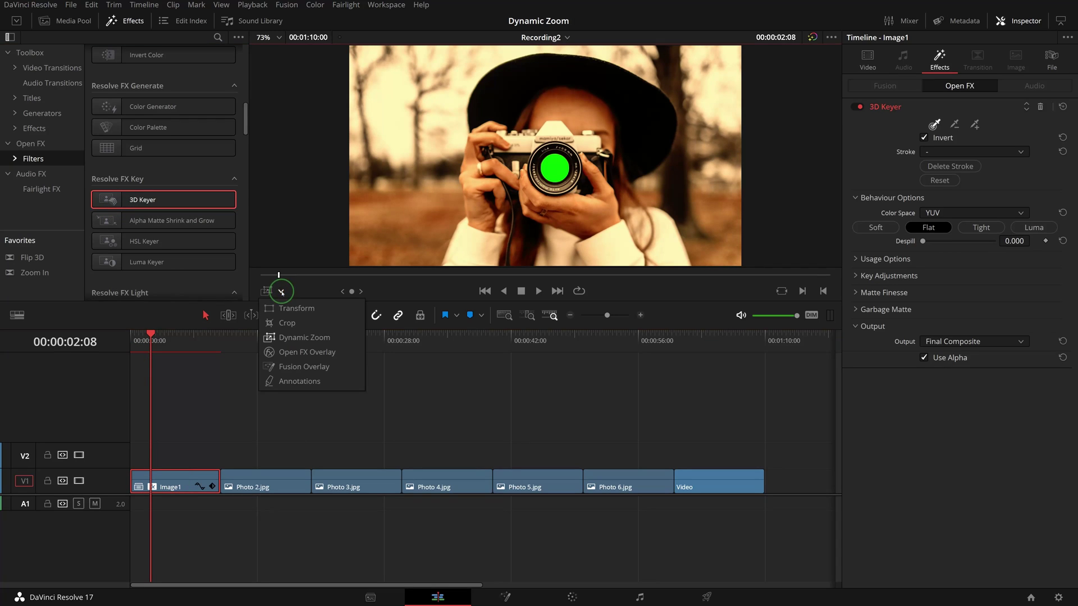
pyautogui.click(268, 353)
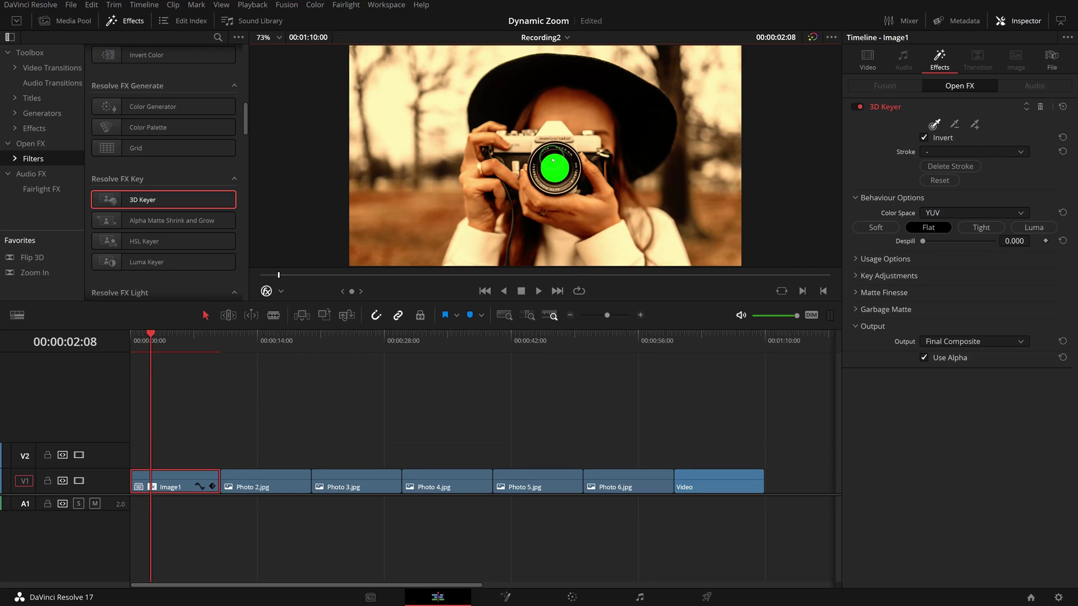
pyautogui.moveTo(553, 160); pyautogui.dragTo(559, 179)
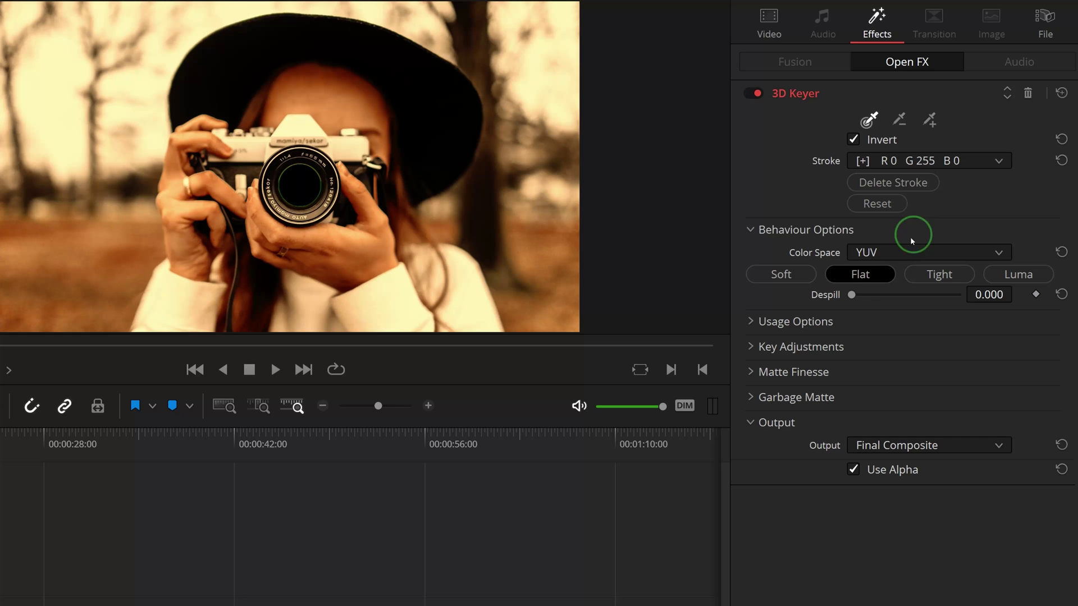
# Set Despill to 1.000, Clean Black to 31.8, and raise the matte Blur Radius.
pyautogui.moveTo(852, 294); pyautogui.dragTo(1027, 295)
pyautogui.click(751, 373)
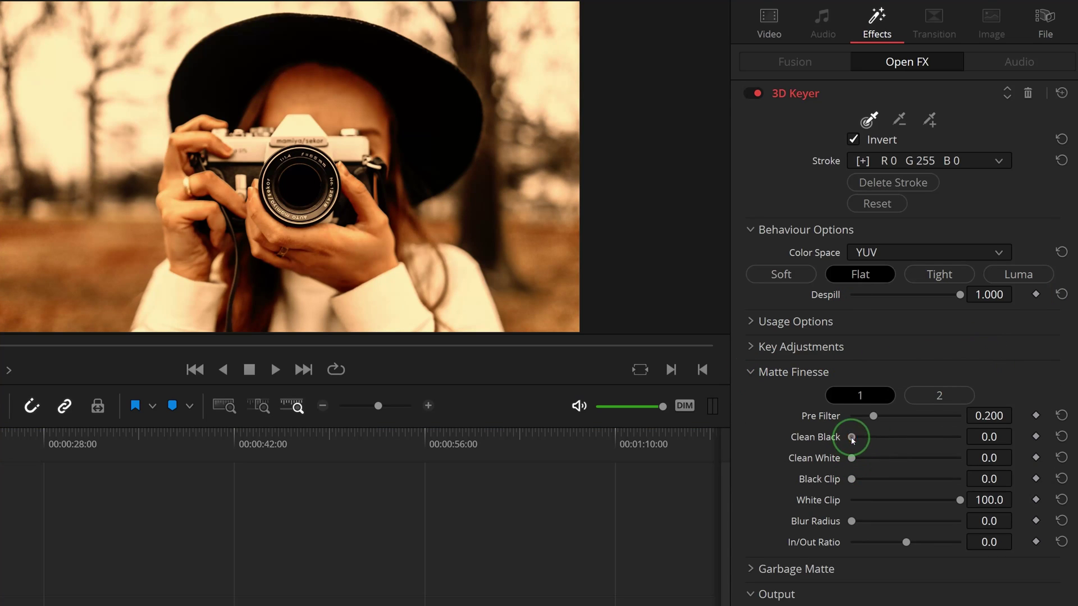
pyautogui.moveTo(850, 437); pyautogui.dragTo(885, 436)
pyautogui.moveTo(859, 519); pyautogui.dragTo(778, 528)
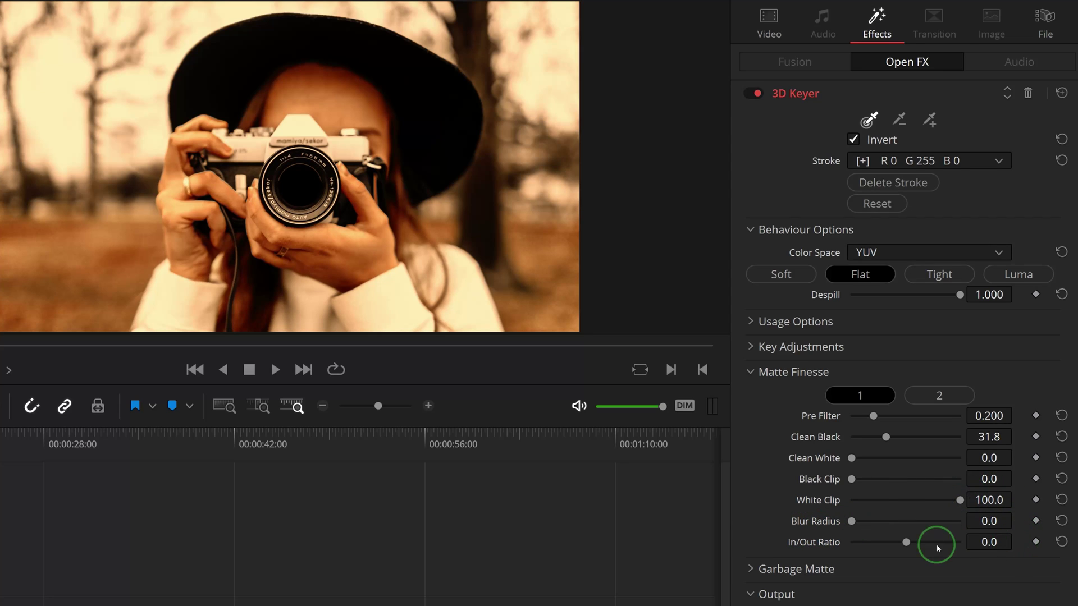
# Enable and swap Dynamic Zoom on Image1, shrinking the end frame onto the camera lens.
pyautogui.click(767, 21)
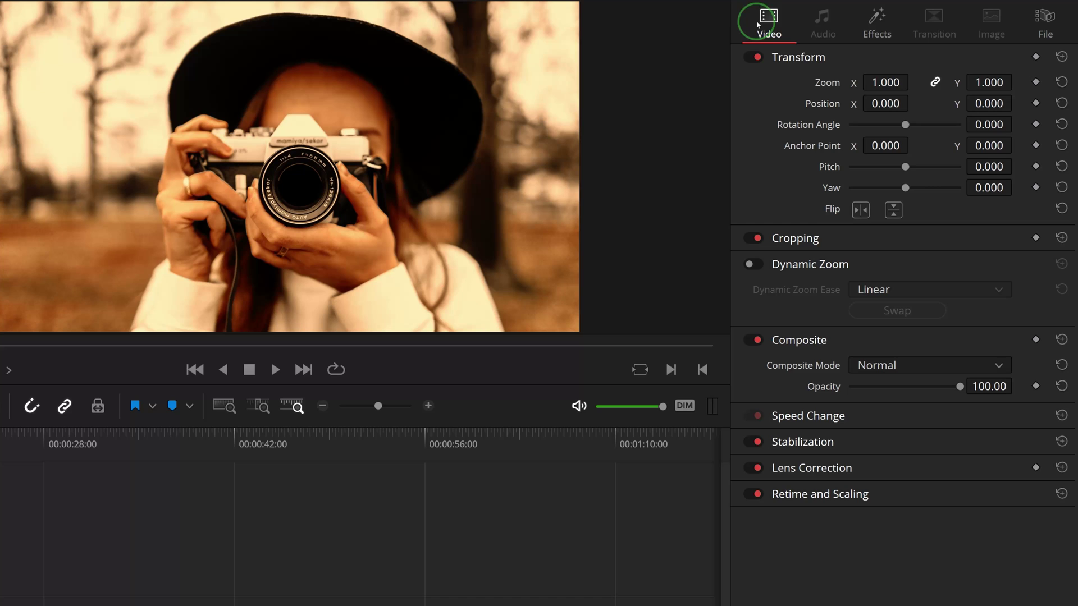
pyautogui.click(750, 264)
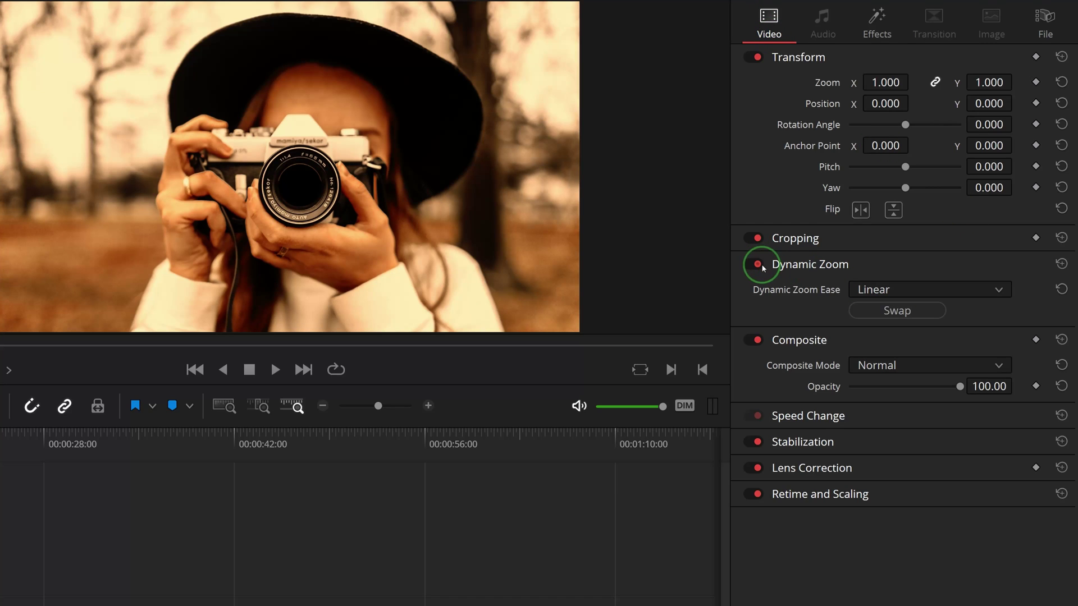
pyautogui.click(906, 312)
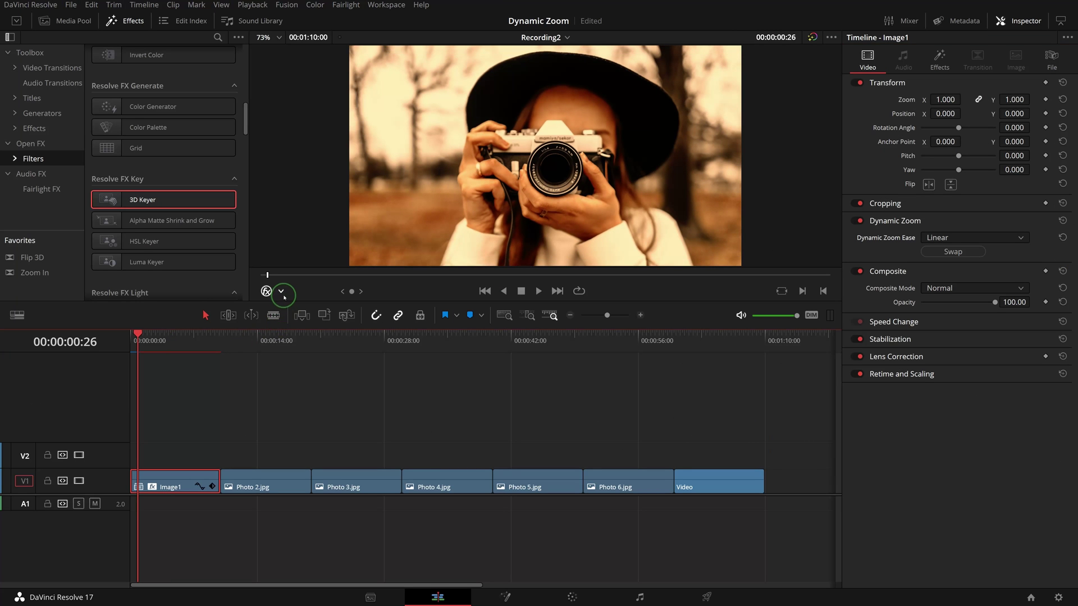
pyautogui.click(282, 293)
pyautogui.click(278, 341)
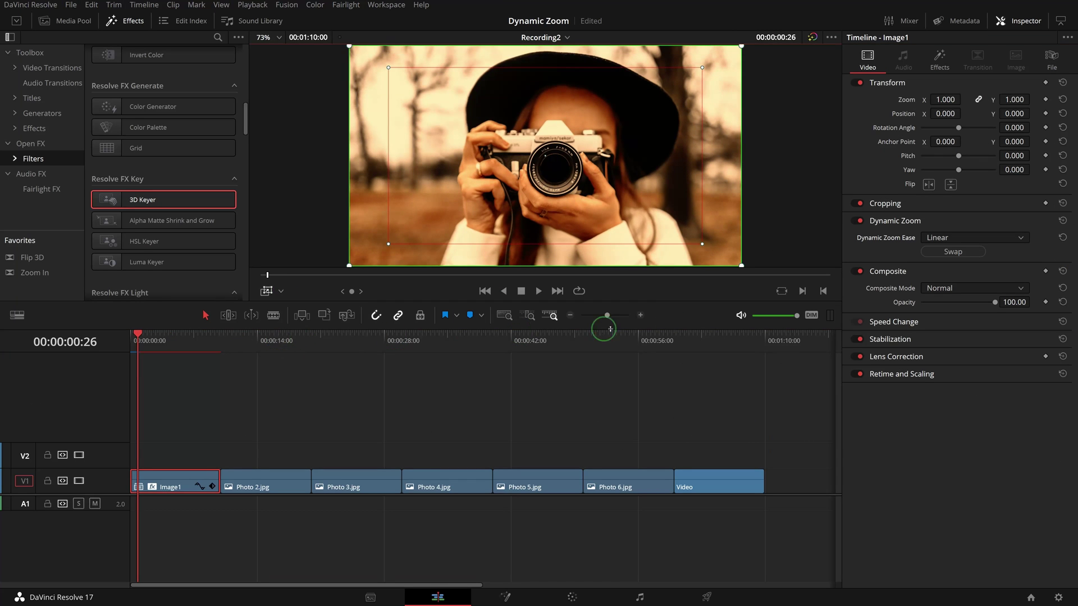
pyautogui.moveTo(703, 244); pyautogui.dragTo(559, 173)
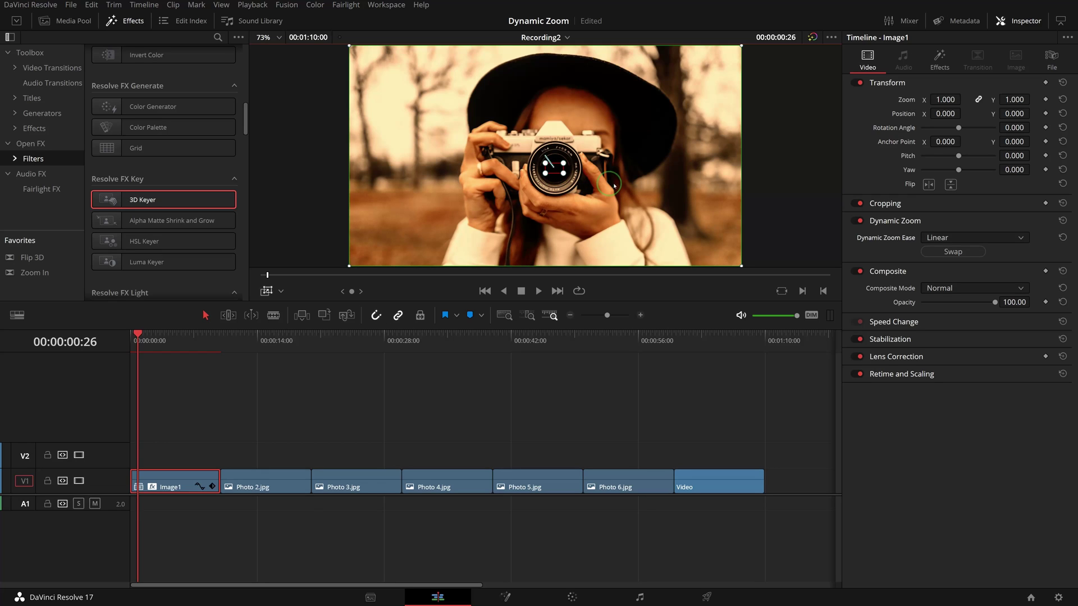
# Preview the zoom, trim Image1's end shorter, and replay it.
pyautogui.click(136, 336)
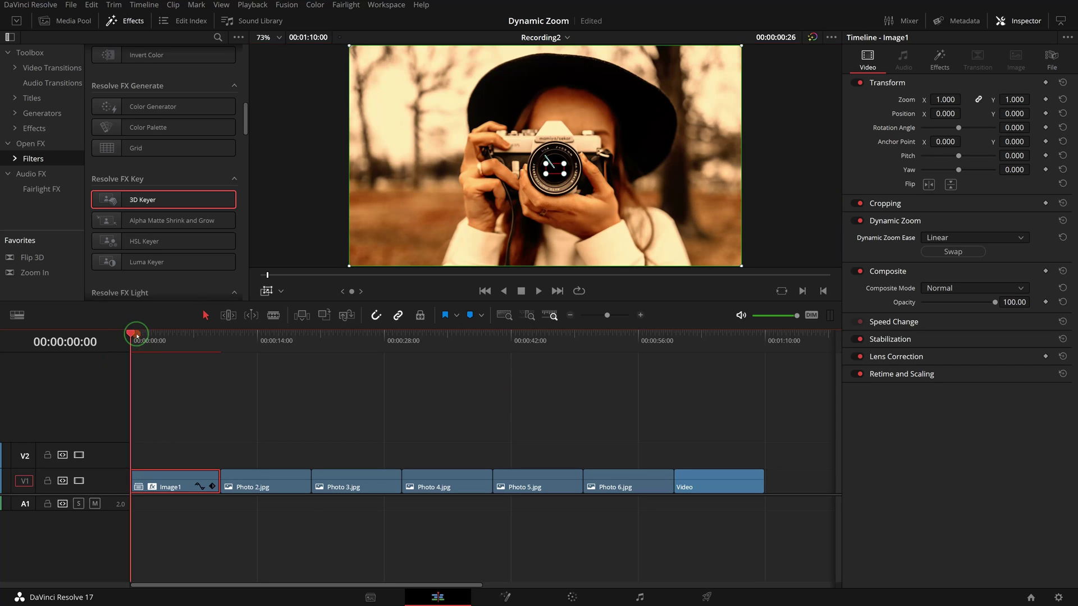
pyautogui.press('space')
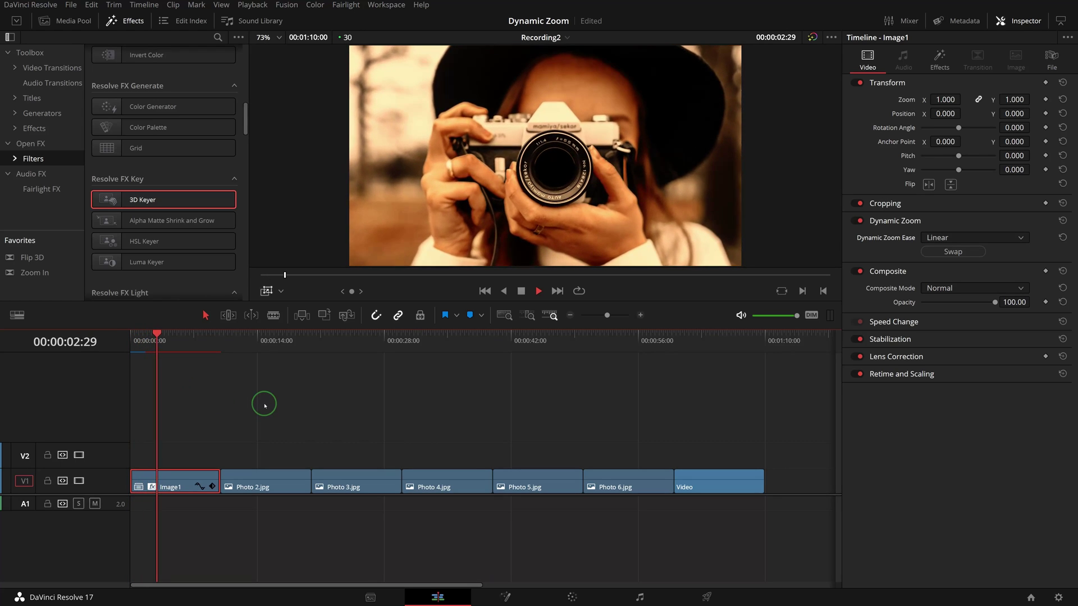
pyautogui.click(208, 486)
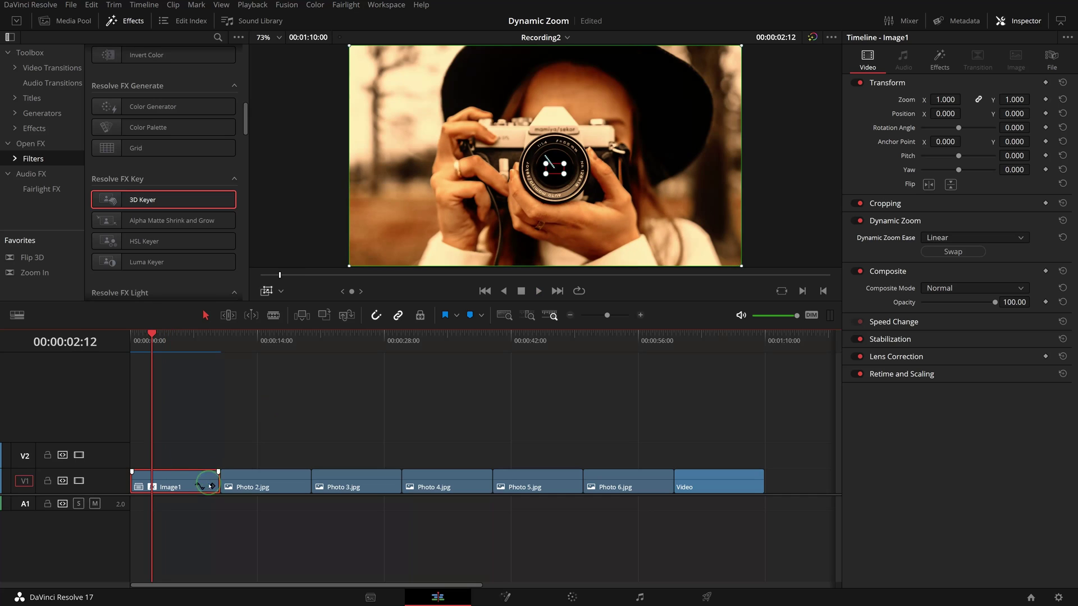
pyautogui.moveTo(217, 476); pyautogui.dragTo(178, 475)
pyautogui.click(132, 335)
pyautogui.press('space')
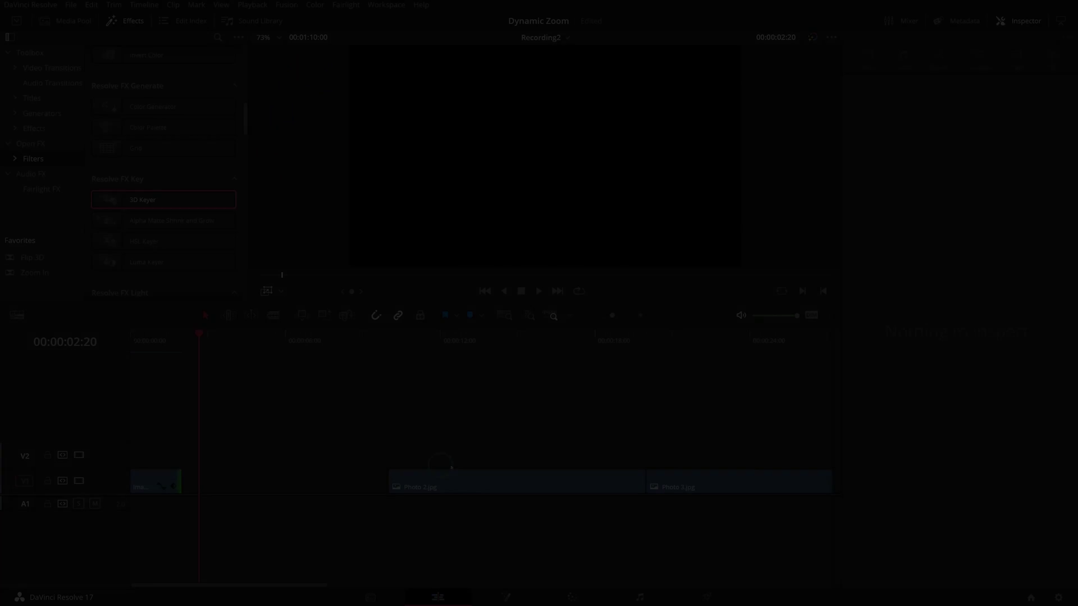
# Place a Solid Color generator on V2 above Photo 2.jpg, extended to its full length.
pyautogui.click(457, 485)
pyautogui.click(392, 342)
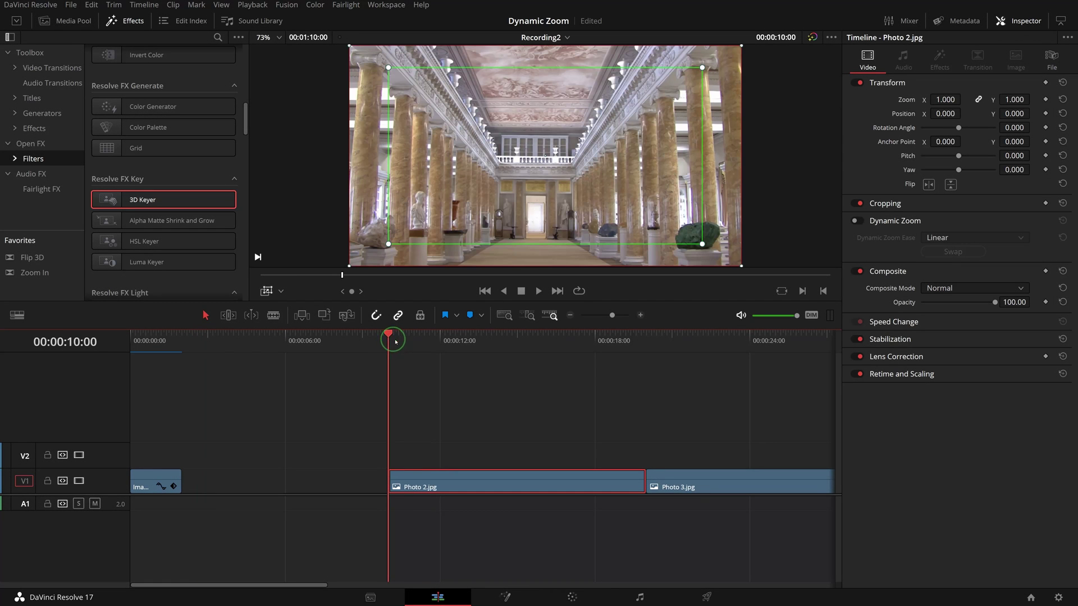
pyautogui.click(412, 341)
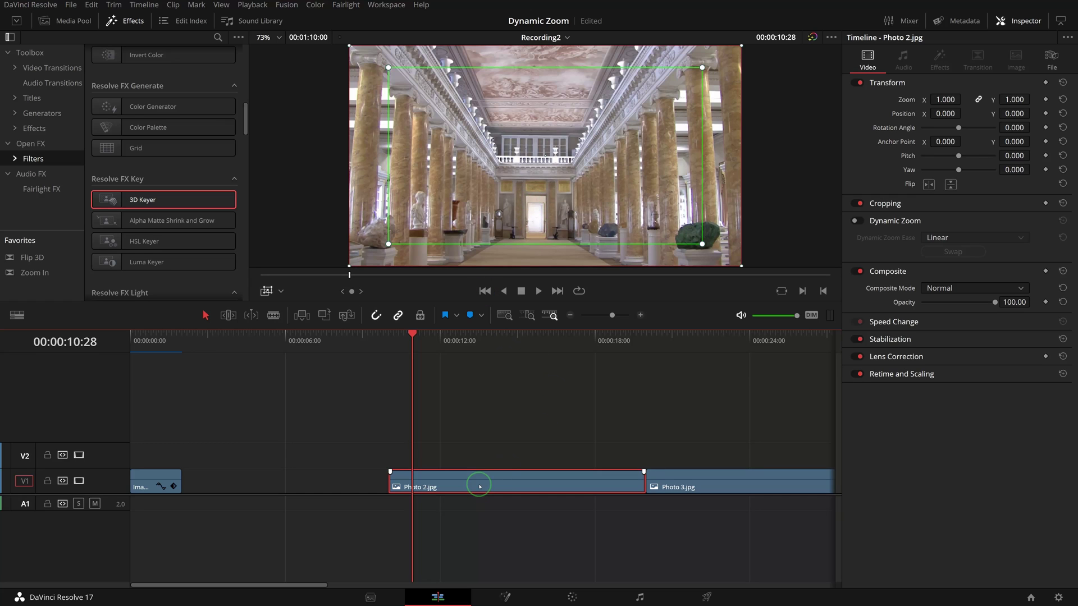
pyautogui.click(39, 114)
pyautogui.moveTo(107, 262); pyautogui.dragTo(398, 463)
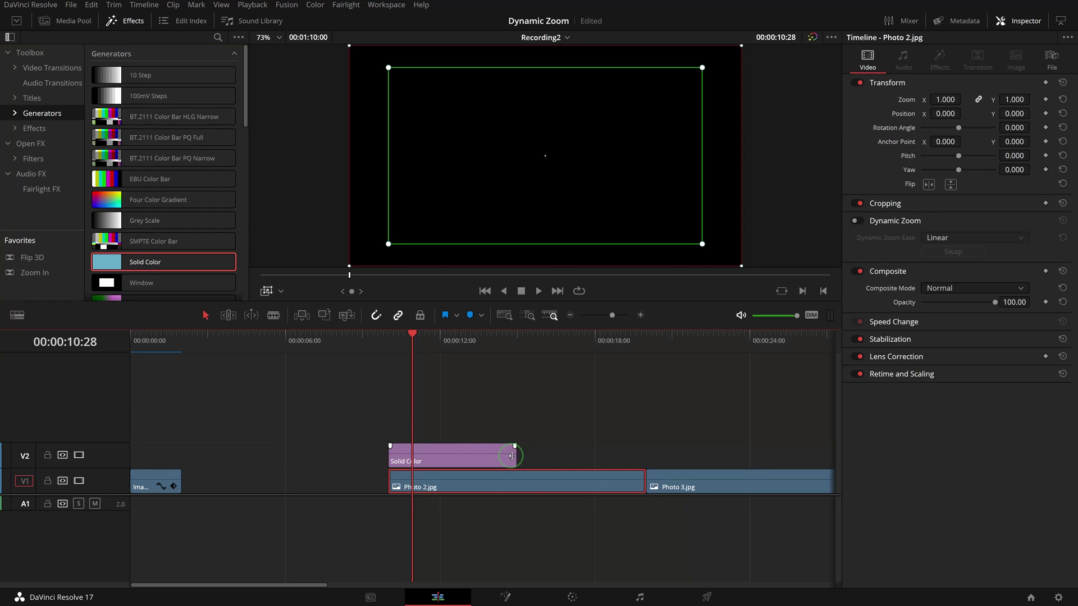
pyautogui.moveTo(511, 456); pyautogui.dragTo(645, 457)
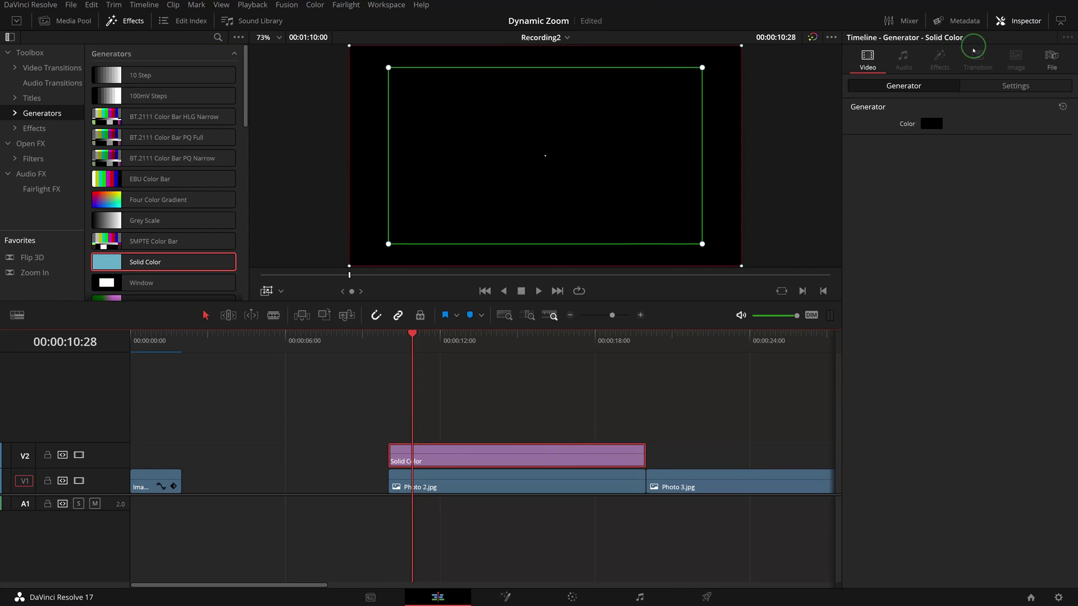
# Set the solid's colour to bright green #00ff00.
pyautogui.click(931, 124)
pyautogui.click(489, 210)
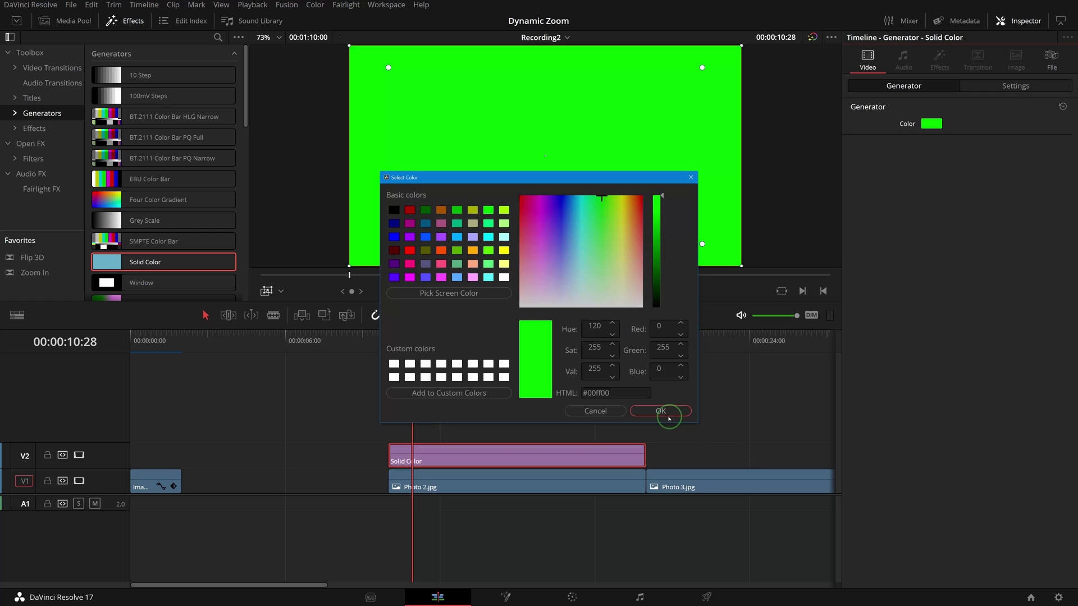
pyautogui.click(665, 413)
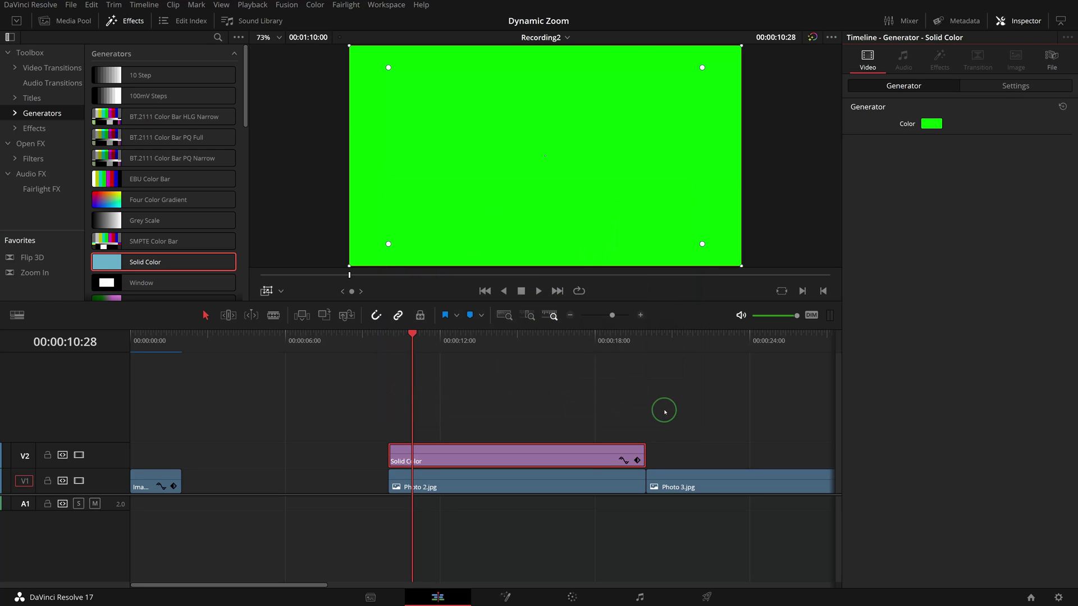
# Resize the green solid with Transform handles into a small box in the far doorway.
pyautogui.click(282, 292)
pyautogui.click(289, 309)
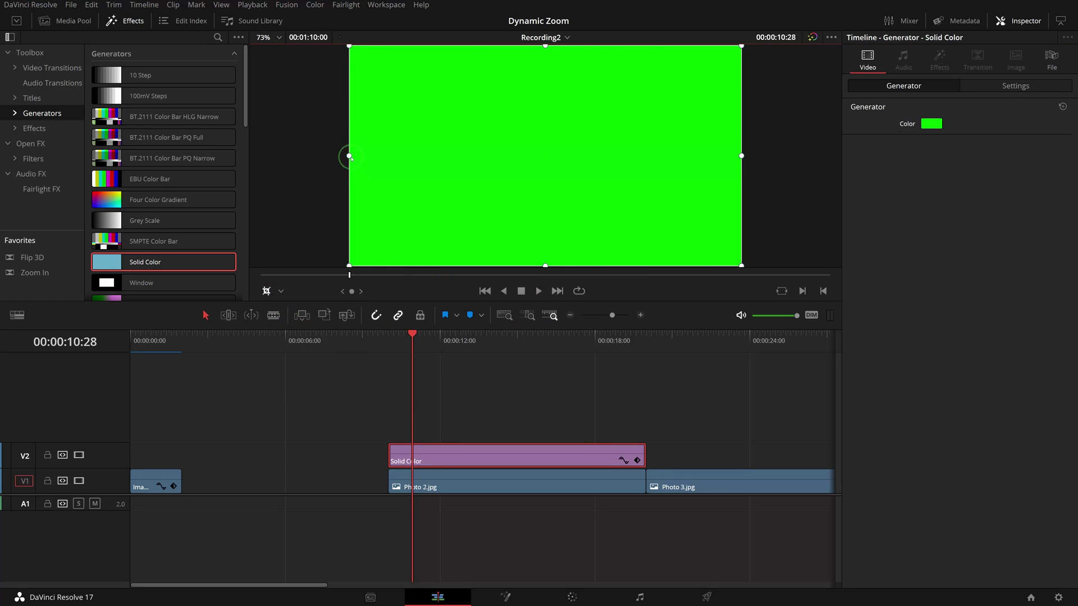
pyautogui.moveTo(349, 155); pyautogui.dragTo(526, 156)
pyautogui.moveTo(633, 45); pyautogui.dragTo(645, 193)
pyautogui.moveTo(742, 229); pyautogui.dragTo(538, 243)
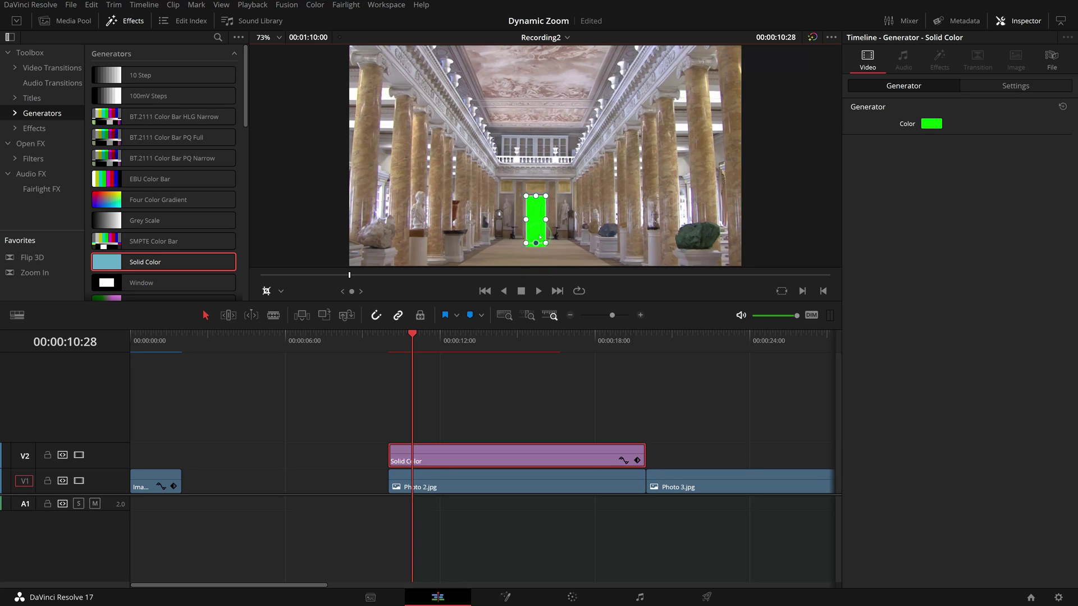
# Merge Photo 2 and the green solid into a compound clip named Image2.
pyautogui.rightClick(530, 479)
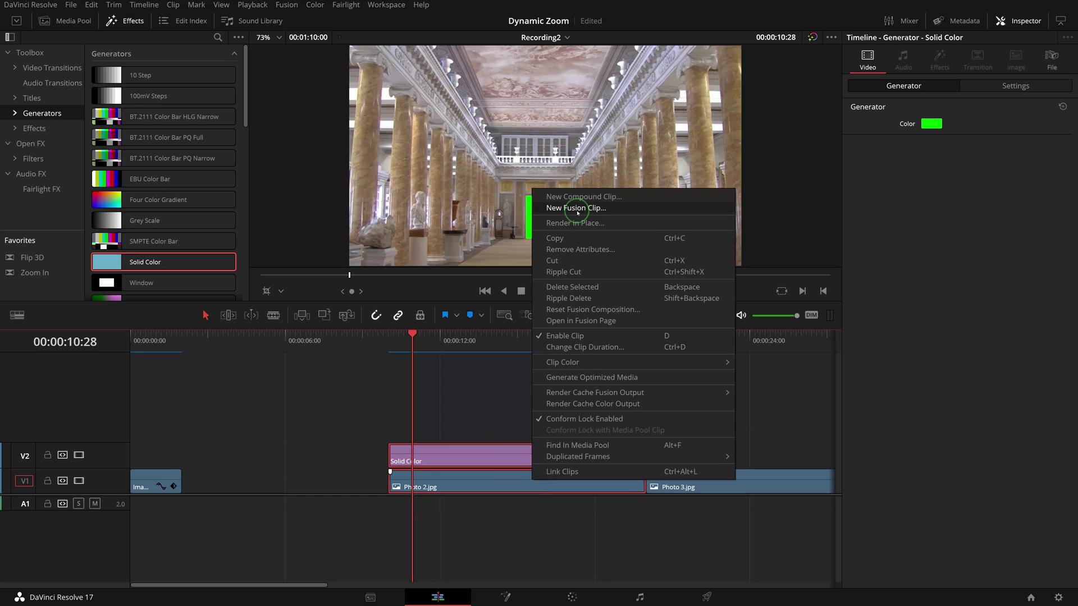
pyautogui.click(576, 197)
pyautogui.write('Image')
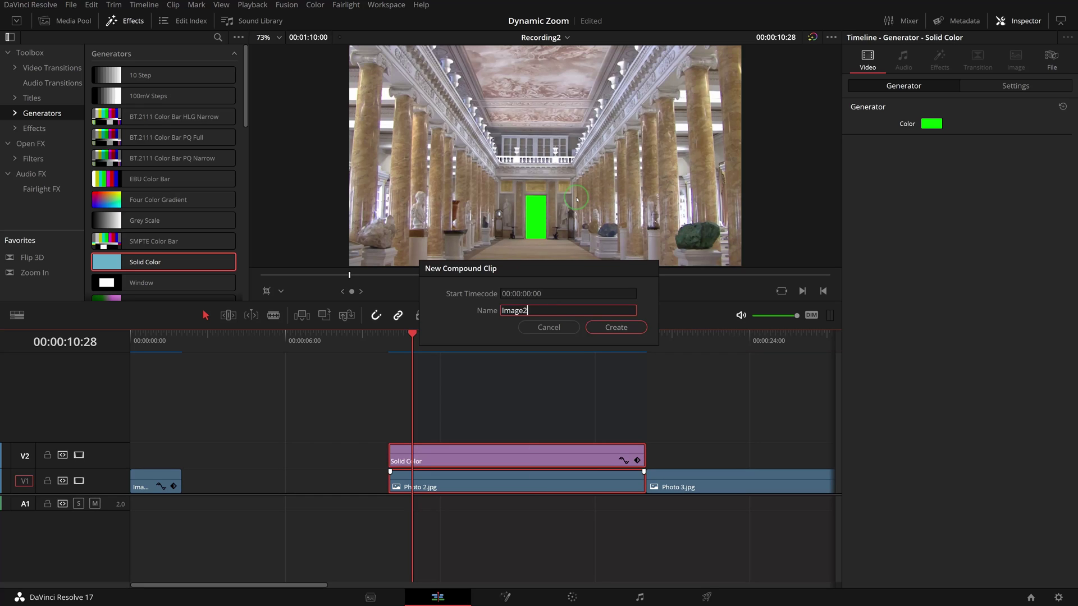
pyautogui.write('2')
pyautogui.click(632, 325)
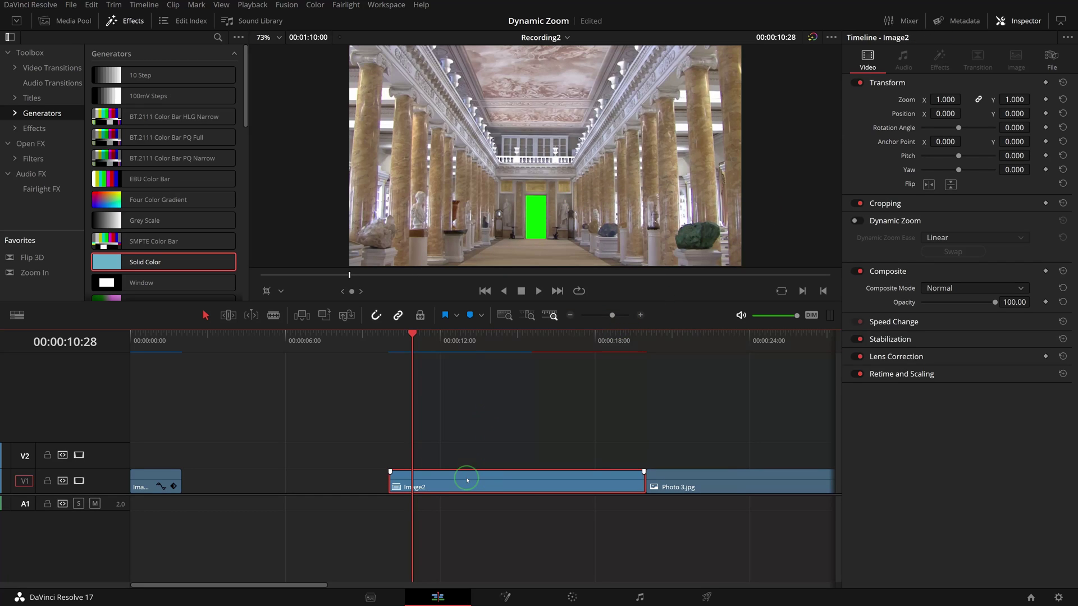
# Copy Image1 and apply its pasted attributes onto Image2.
pyautogui.click(147, 474)
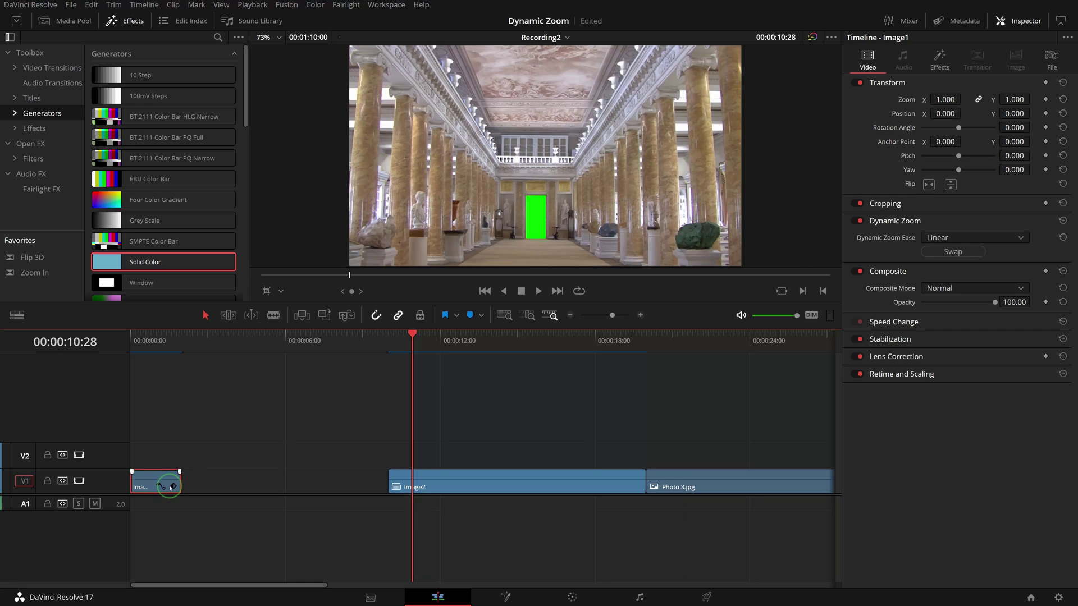
pyautogui.rightClick(170, 488)
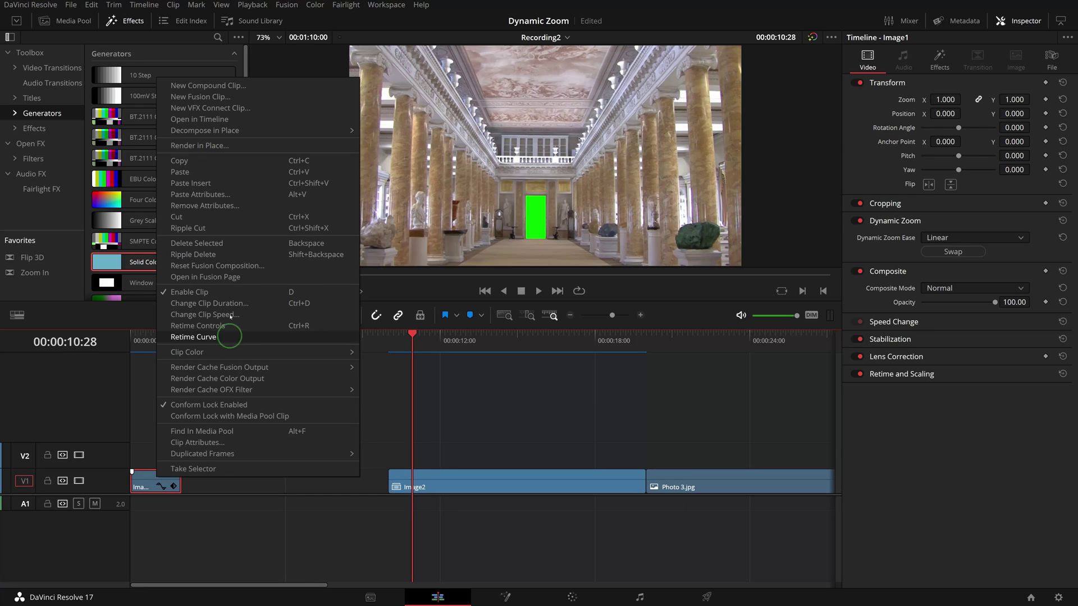
pyautogui.click(214, 165)
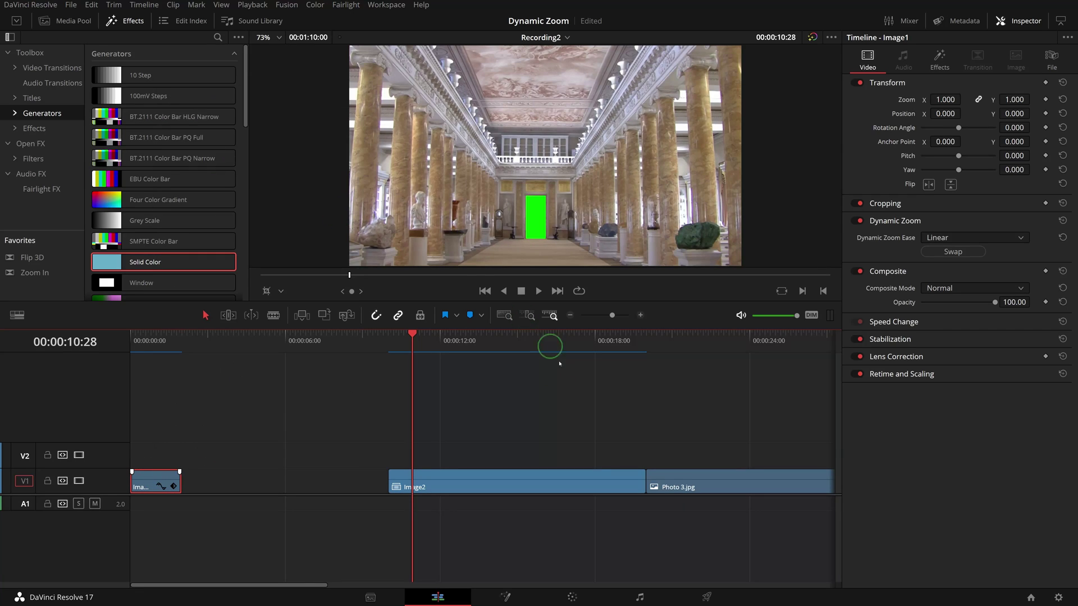
pyautogui.click(482, 473)
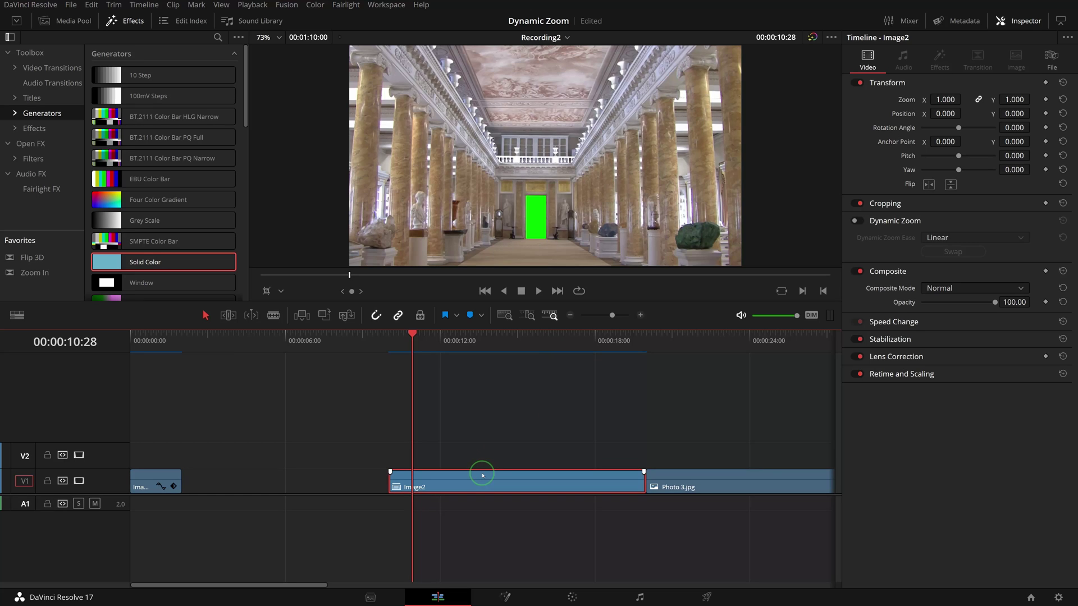
pyautogui.hotkey('alt', 'v')
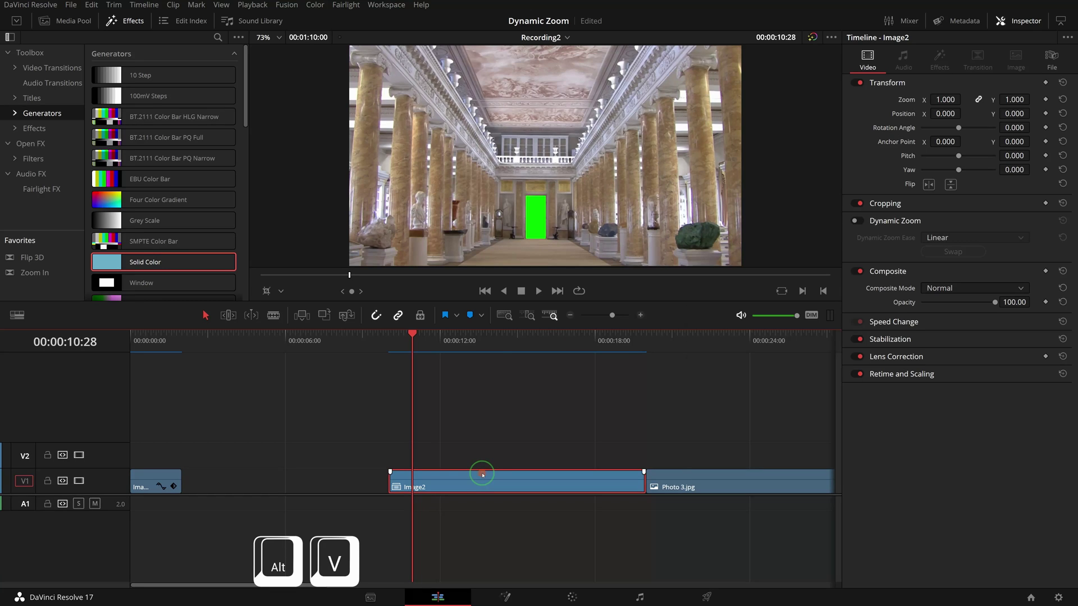
pyautogui.rightClick(482, 474)
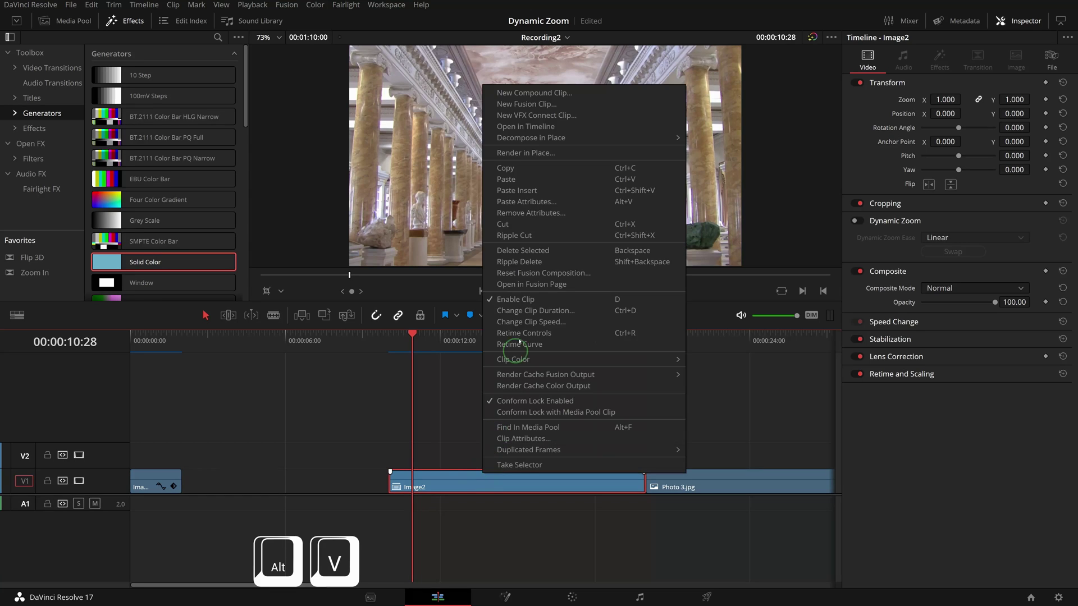
pyautogui.click(574, 202)
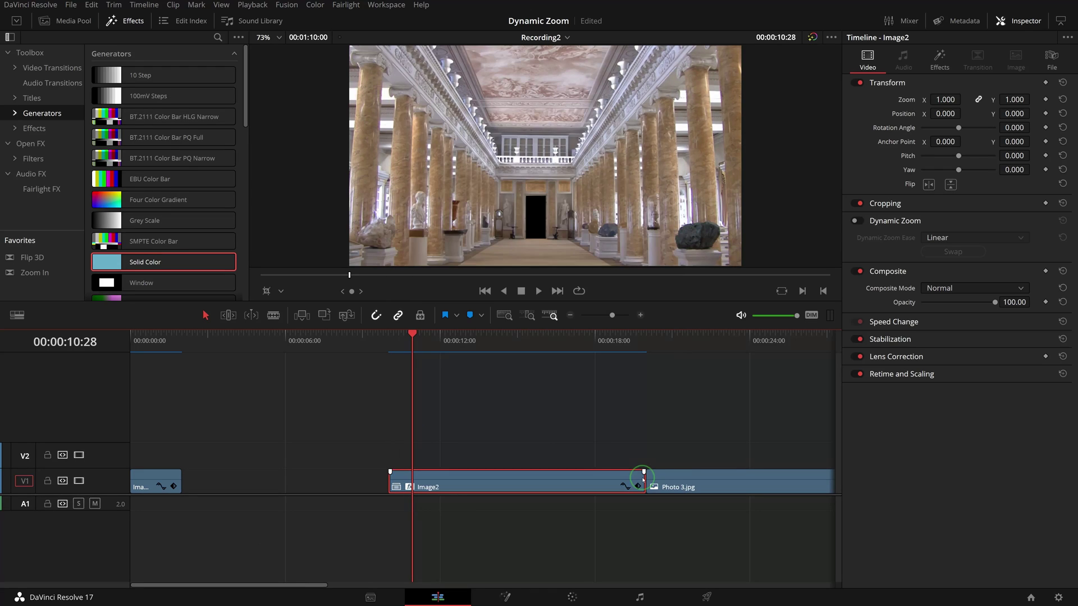
pyautogui.click(640, 478)
# Enable Dynamic Zoom on Image2, swapped, with the end frame shrunk onto the doorway.
pyautogui.click(857, 221)
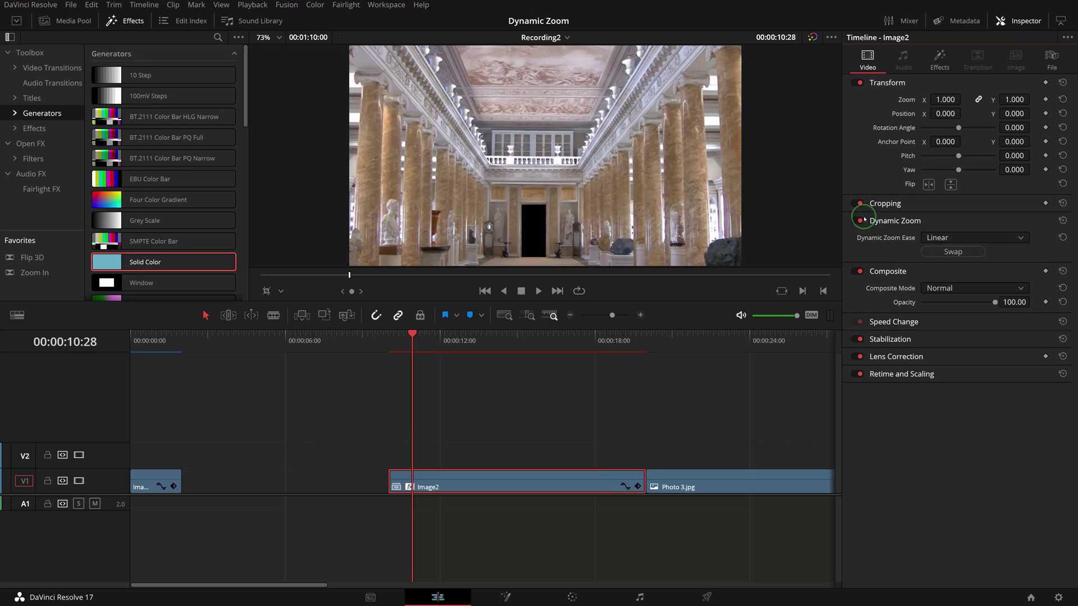
pyautogui.click(940, 253)
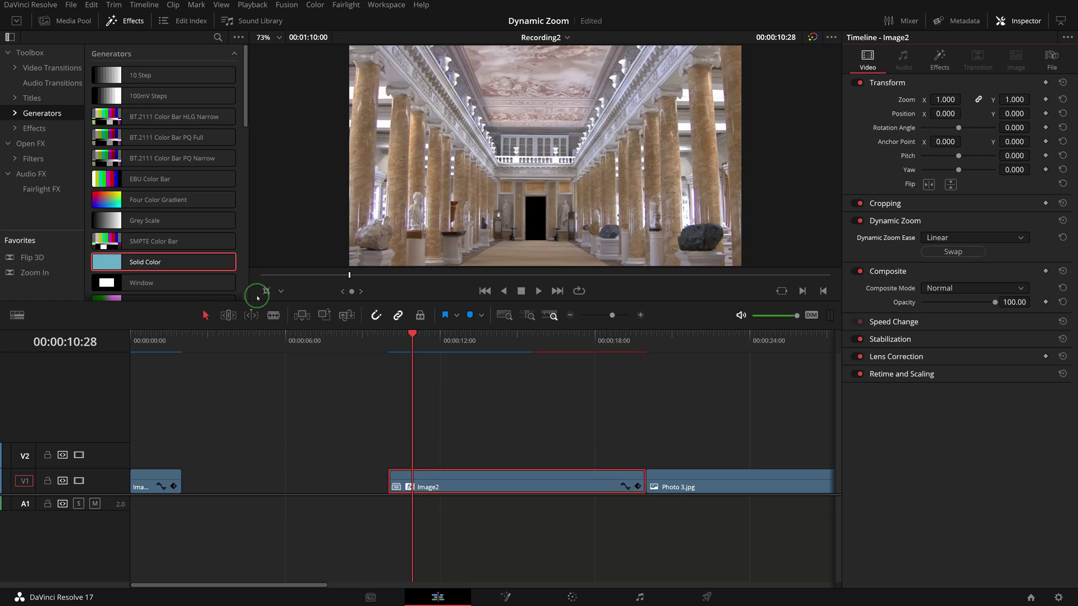
pyautogui.click(278, 292)
pyautogui.click(310, 339)
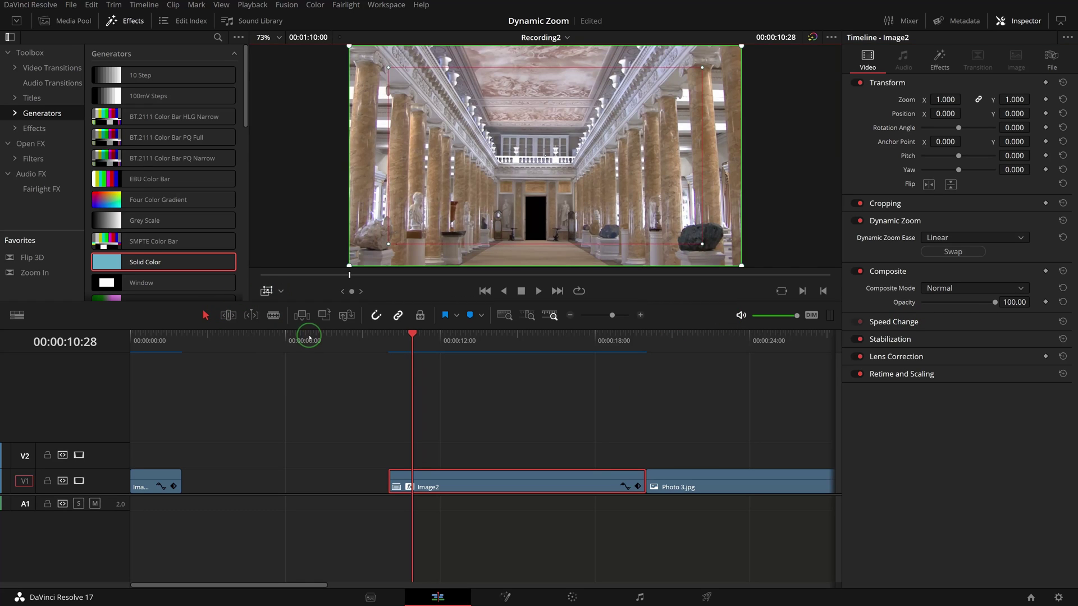
pyautogui.moveTo(706, 245); pyautogui.dragTo(538, 216)
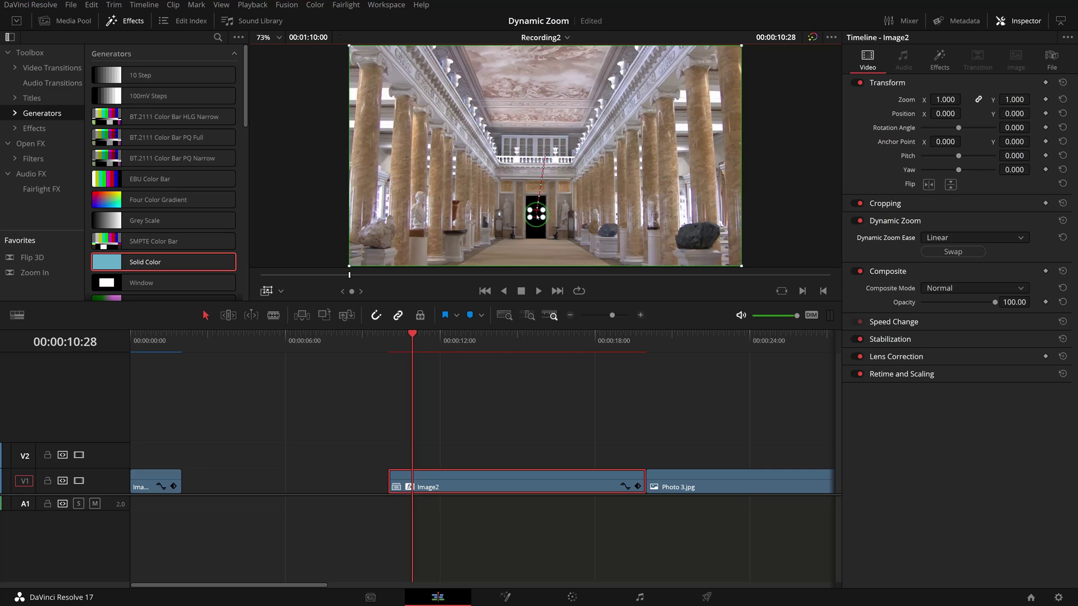
pyautogui.press('space')
# Move Image1 up to V4 and Image2 to the start of V3, trimming Image2 to four seconds.
pyautogui.moveTo(153, 483); pyautogui.dragTo(157, 406)
pyautogui.moveTo(481, 481); pyautogui.dragTo(225, 429)
pyautogui.click(142, 347)
pyautogui.click(335, 430)
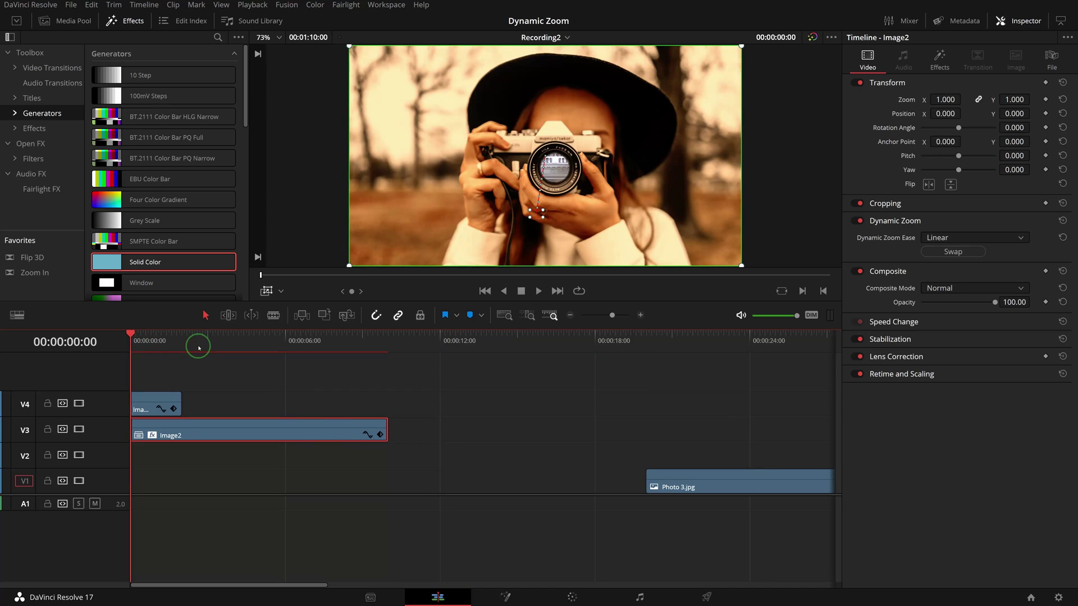
pyautogui.moveTo(198, 348); pyautogui.dragTo(188, 348)
pyautogui.hotkey('shift', 'Right')
pyautogui.hotkey('shift', 'Right')
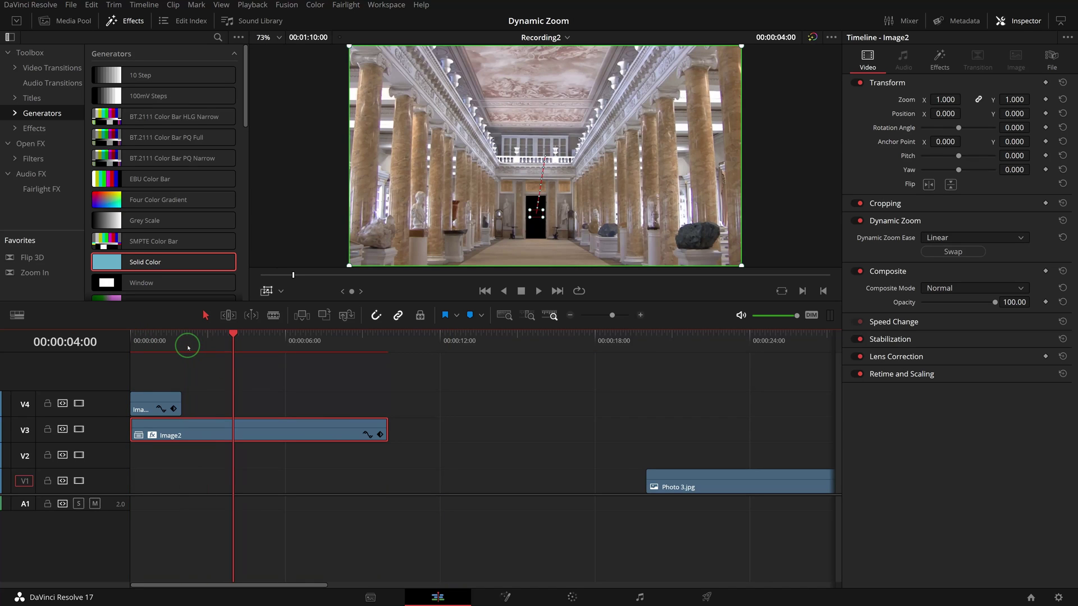
pyautogui.moveTo(385, 427)
pyautogui.moveTo(382, 426); pyautogui.dragTo(234, 416)
# Change Image2's dynamic zoom ease from Linear to Ease In and preview the zoom from the start.
pyautogui.moveTo(151, 348); pyautogui.dragTo(132, 348)
pyautogui.click(187, 367)
pyautogui.press('space')
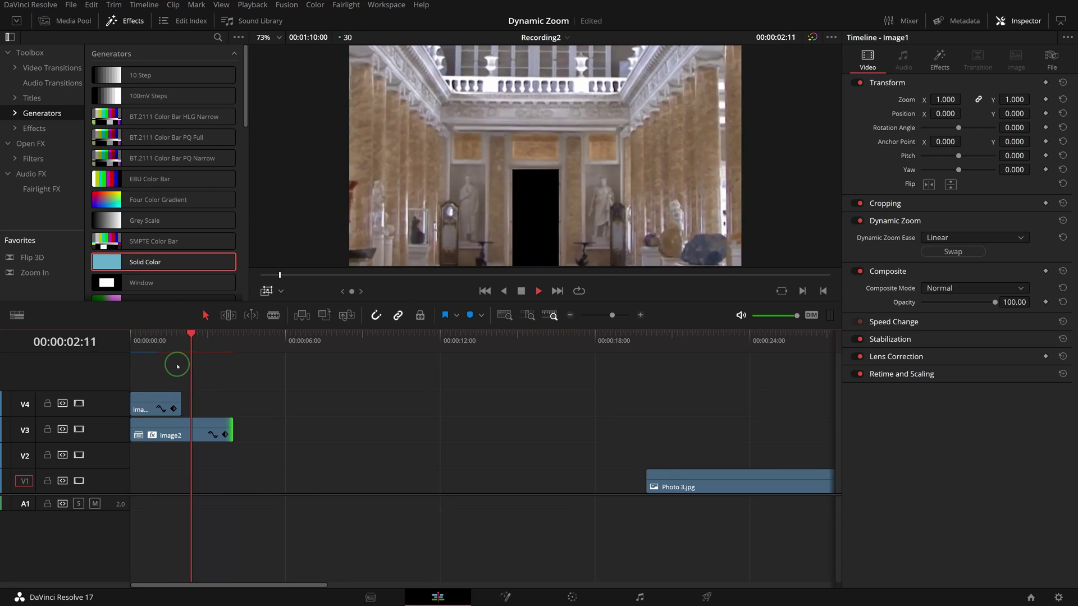
pyautogui.press('space')
pyautogui.click(185, 428)
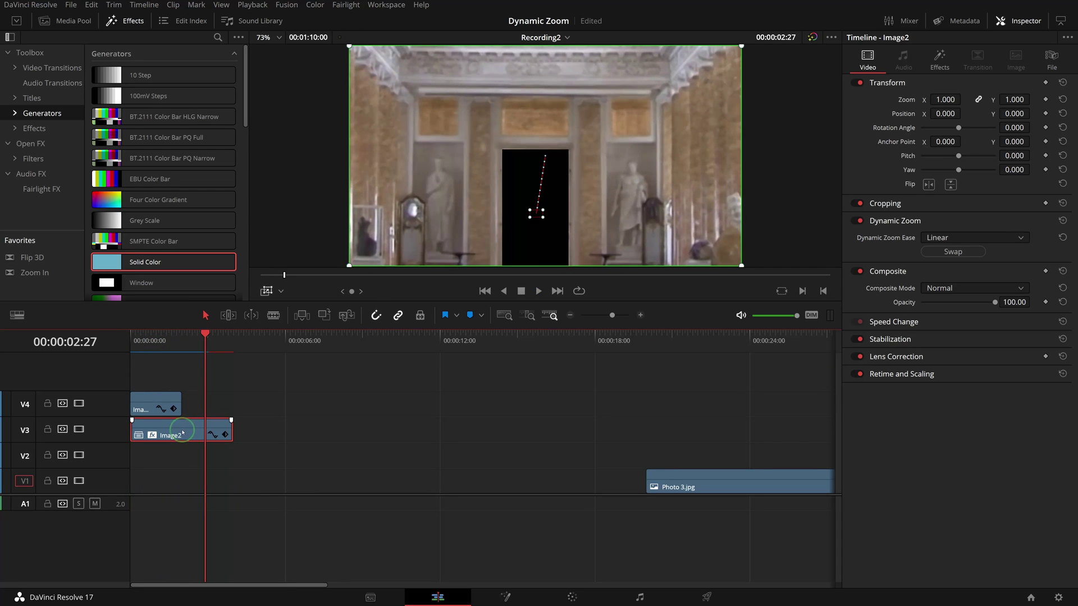
pyautogui.click(945, 238)
pyautogui.click(945, 256)
pyautogui.click(133, 335)
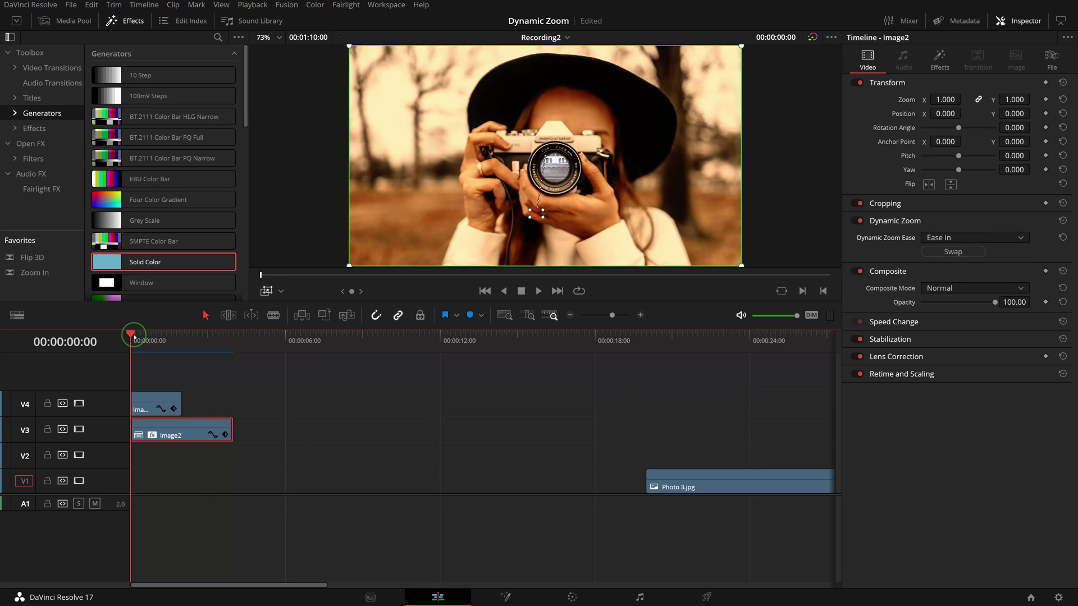
pyautogui.press('space')
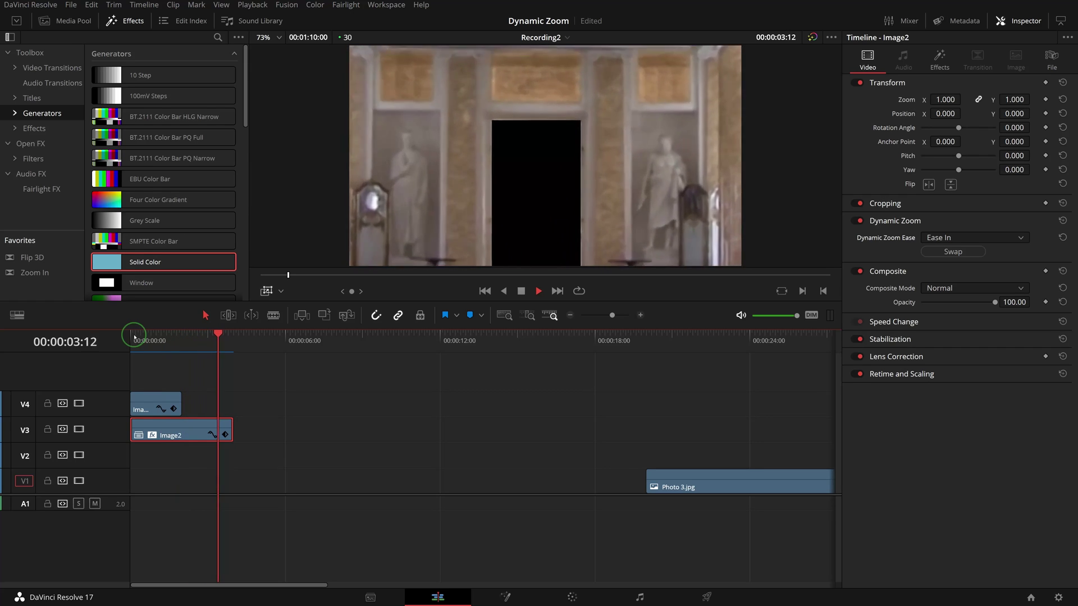
pyautogui.press('space')
# Create compound clip Image3 and paste the dynamic zoom attributes onto it.
pyautogui.click(260, 421)
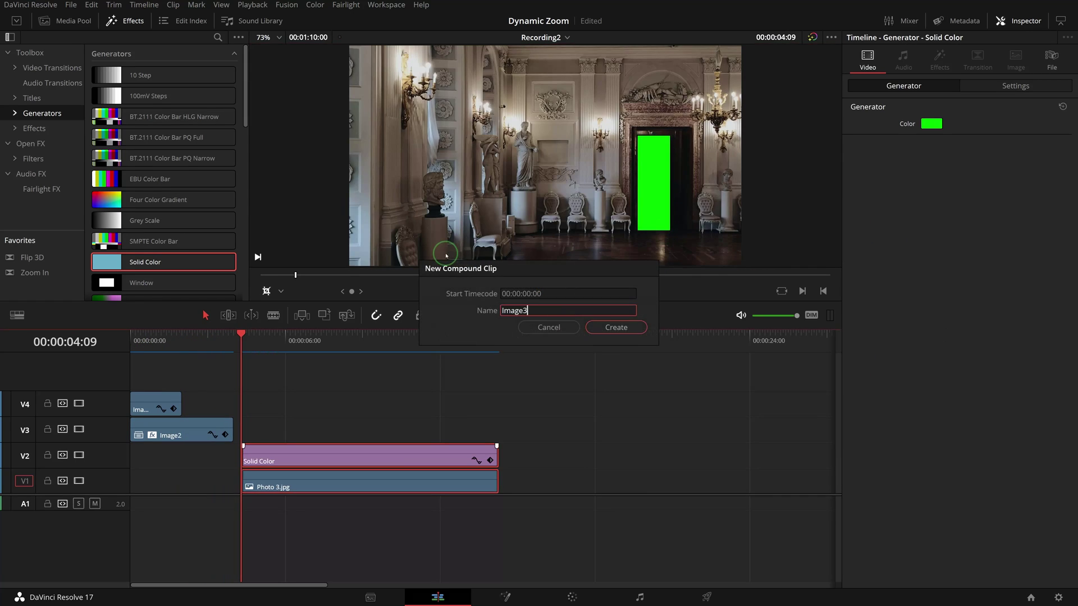
pyautogui.click(615, 327)
pyautogui.hotkey('alt', 'v')
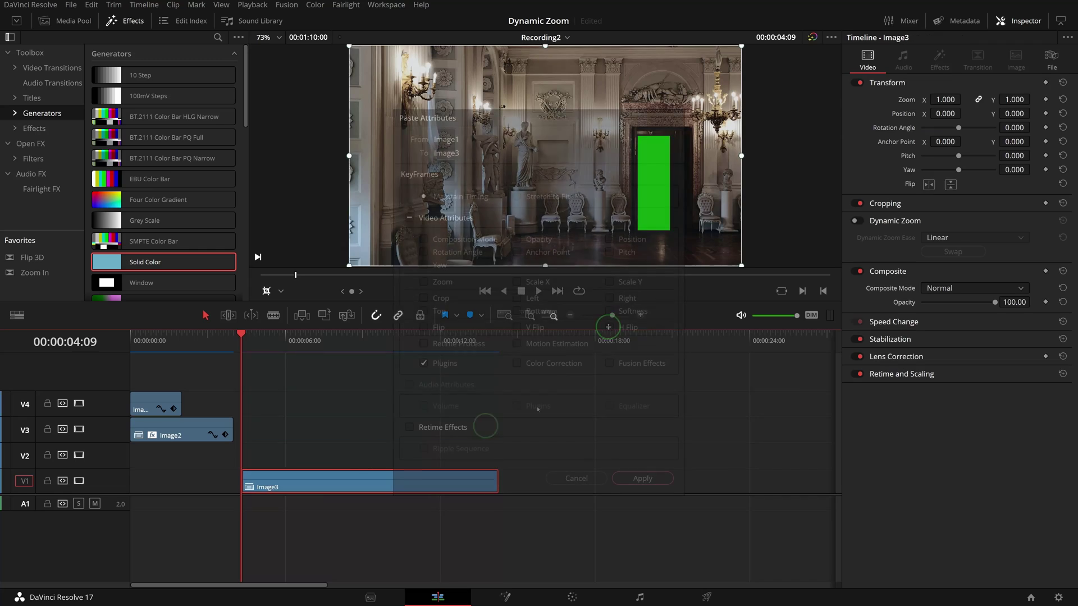
pyautogui.click(642, 479)
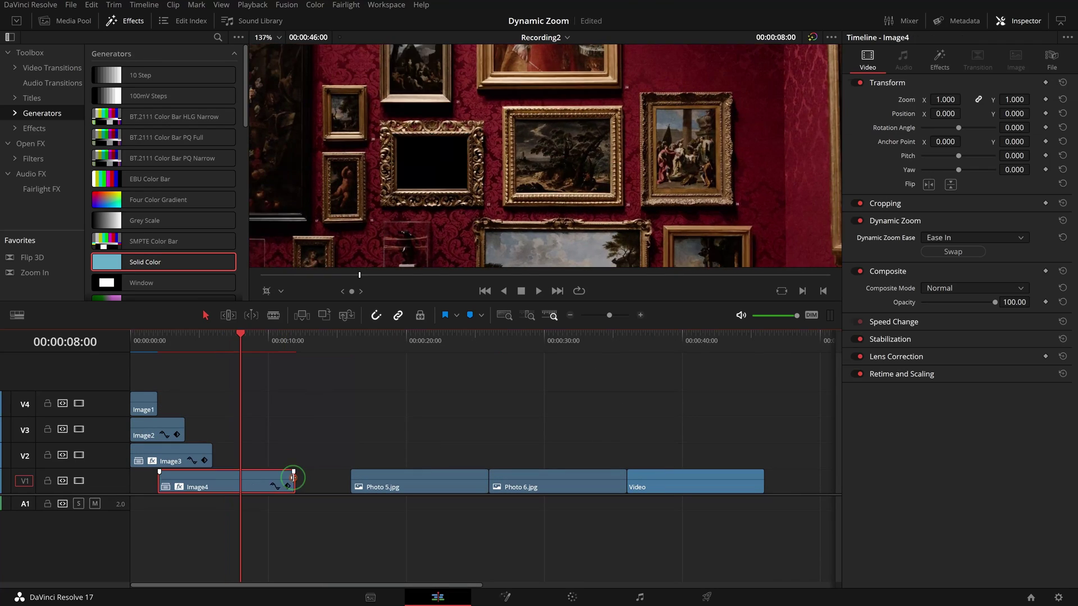
# Trim Image4 to end at eight seconds and preview the zoom into it.
pyautogui.moveTo(293, 477); pyautogui.dragTo(240, 477)
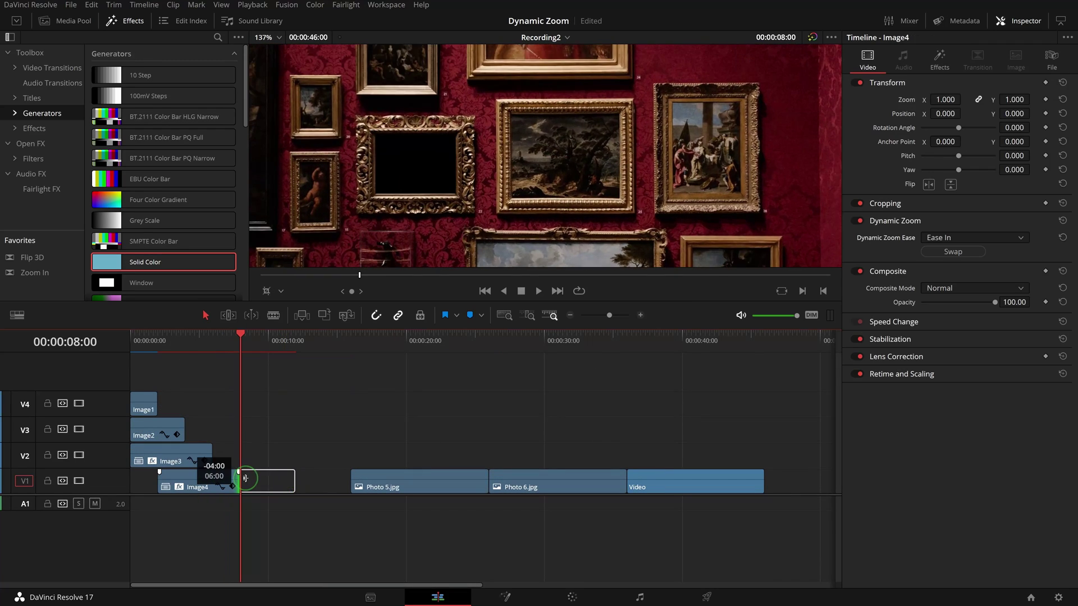
pyautogui.press('/')
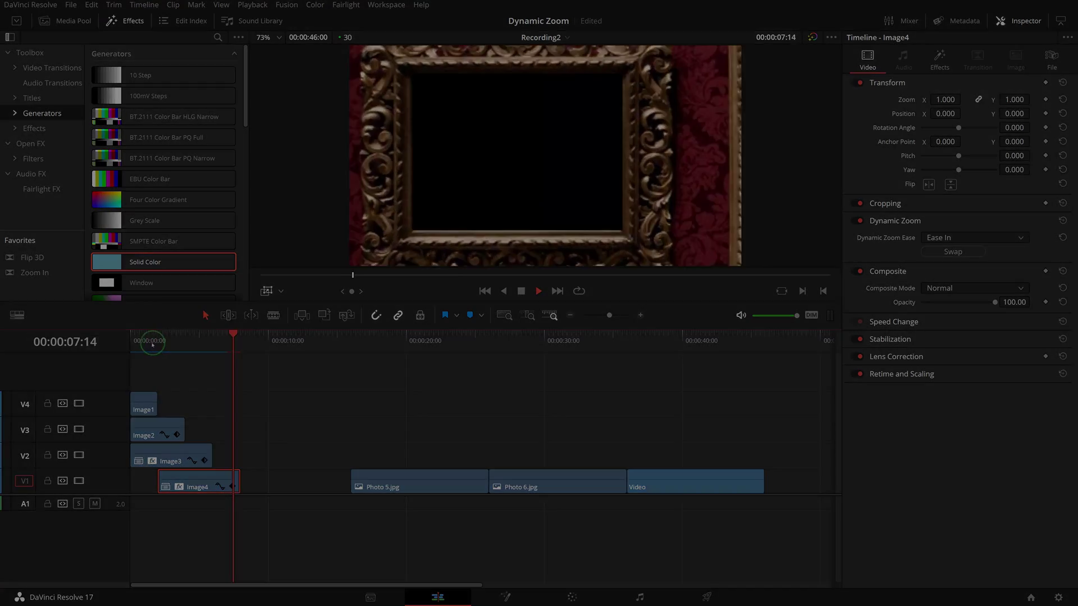
pyautogui.click(362, 339)
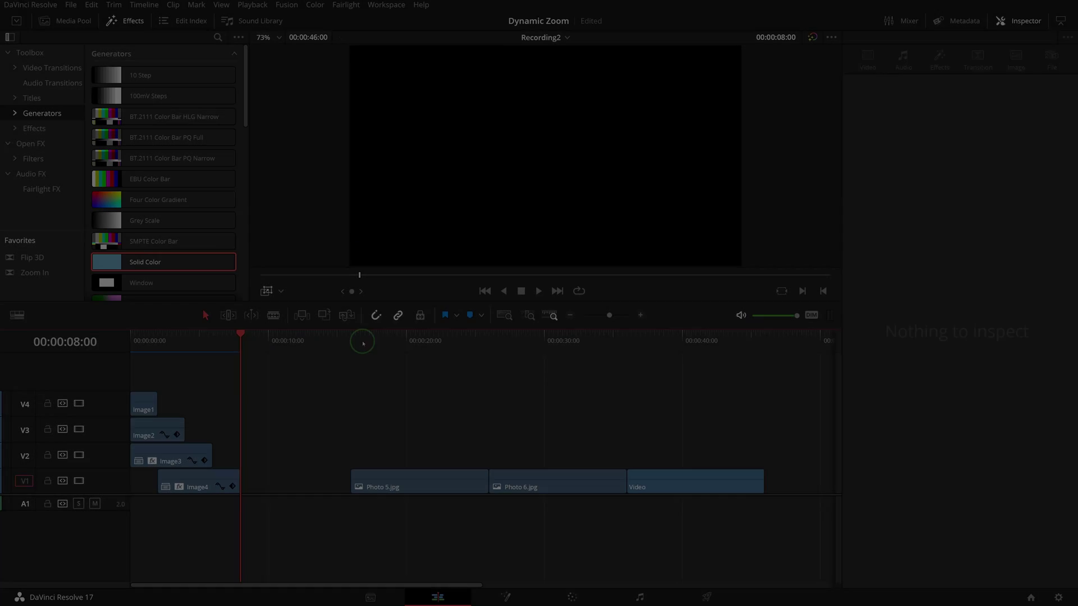
# Drag Essential Mask Polygon from the video effects library onto the selected Photo 5.jpg clip.
pyautogui.click(410, 392)
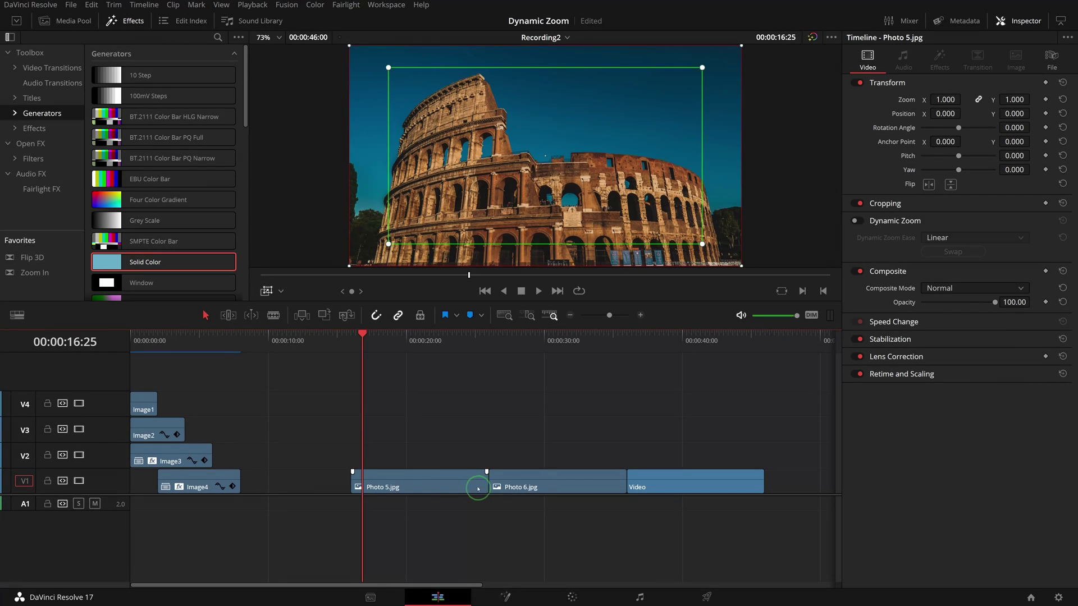
pyautogui.click(435, 488)
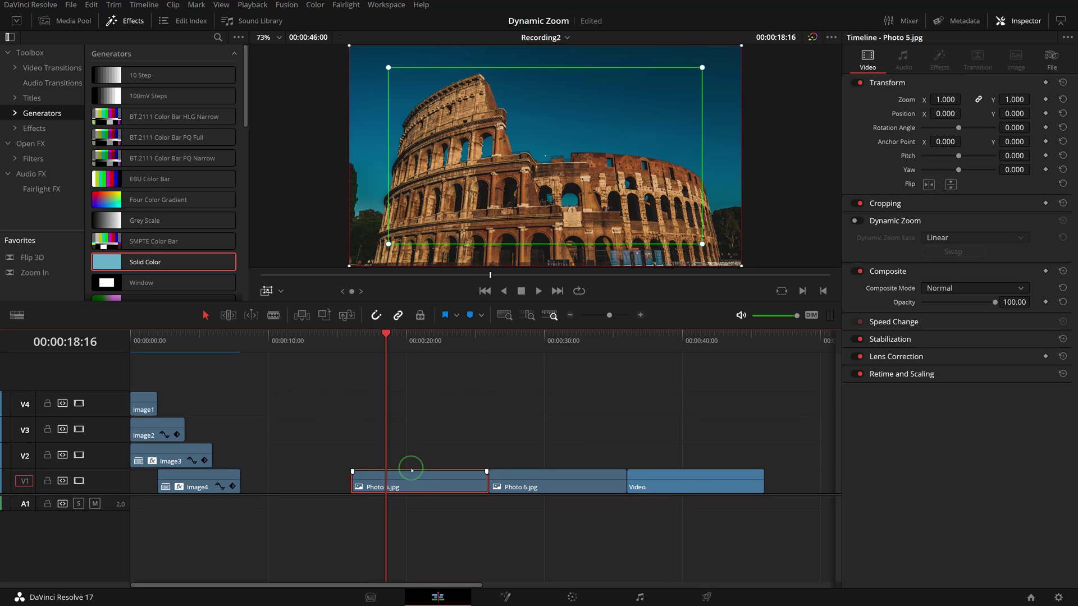
pyautogui.click(34, 128)
pyautogui.scroll(-5, 197, 183)
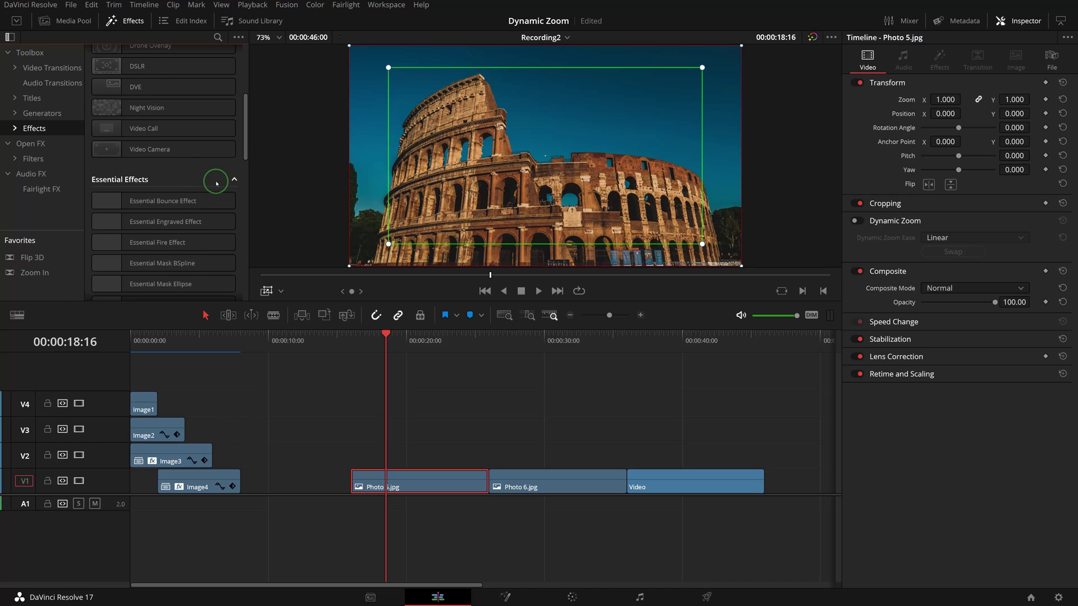
pyautogui.scroll(-3, 216, 183)
pyautogui.click(149, 197)
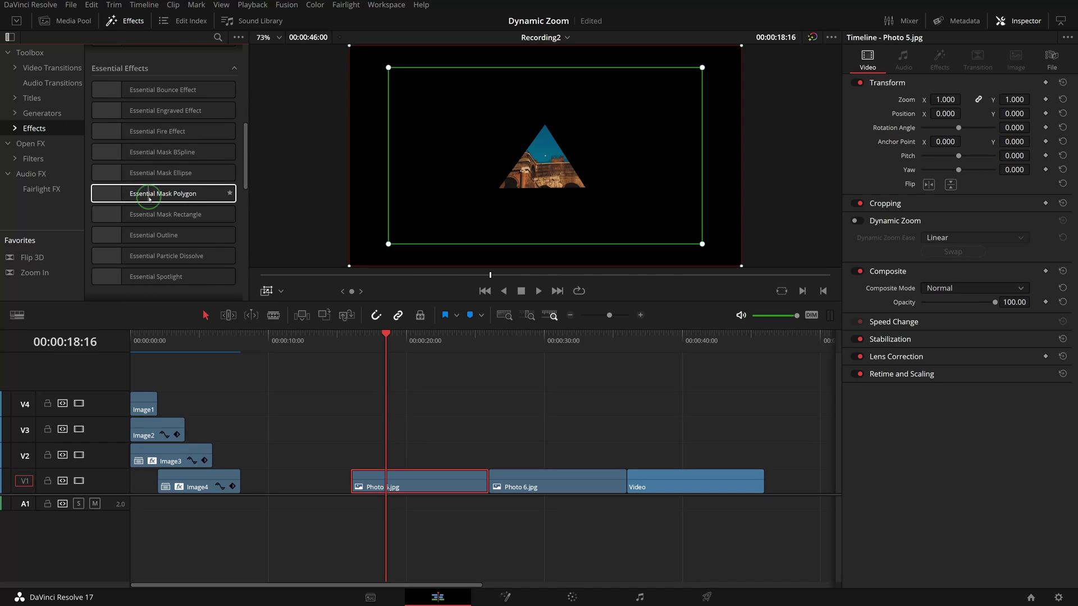
pyautogui.moveTo(149, 198); pyautogui.dragTo(404, 482)
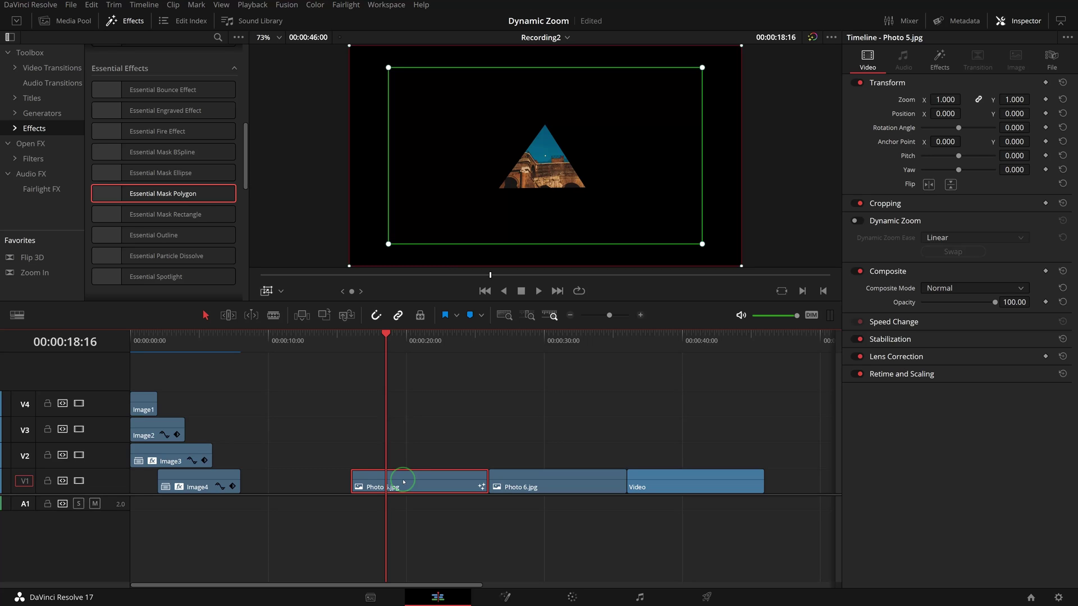
# Invert Photo 5's polygon mask and remove the animation from its polygon shape.
pyautogui.click(268, 290)
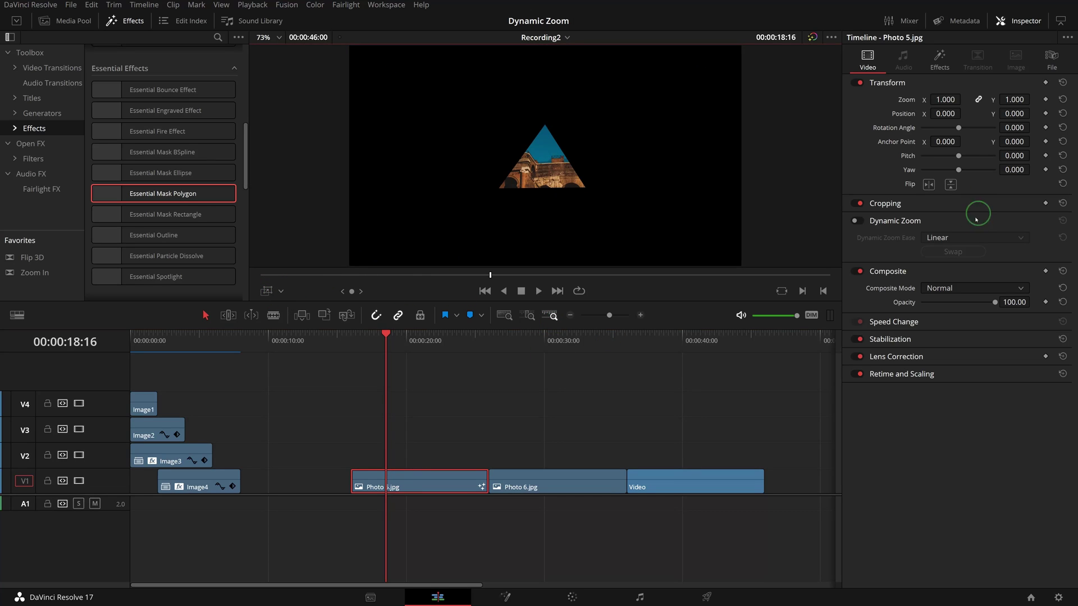
pyautogui.click(939, 57)
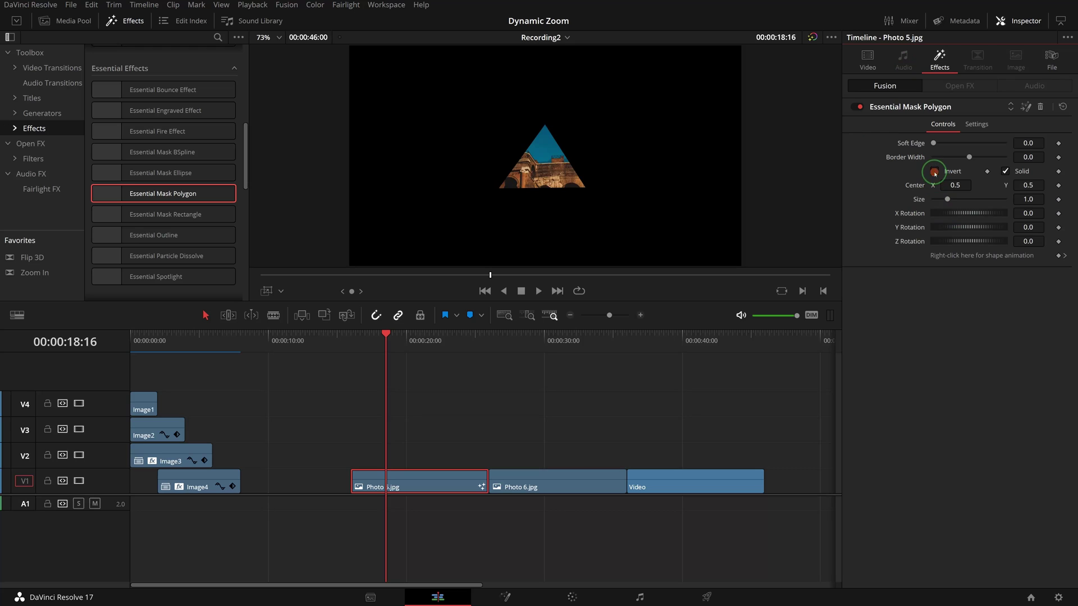
pyautogui.click(934, 171)
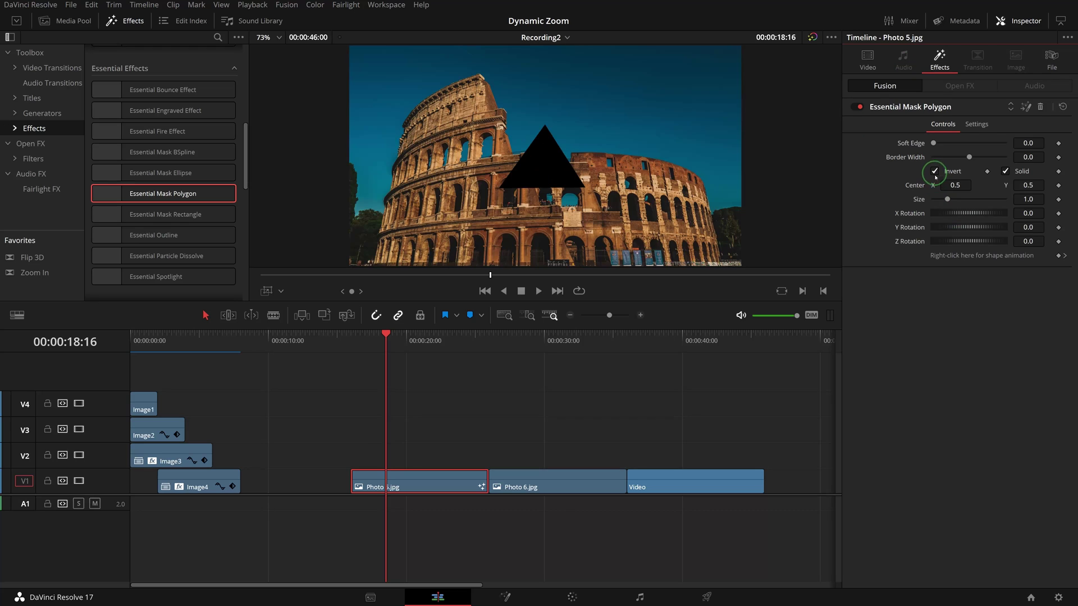
pyautogui.rightClick(1026, 257)
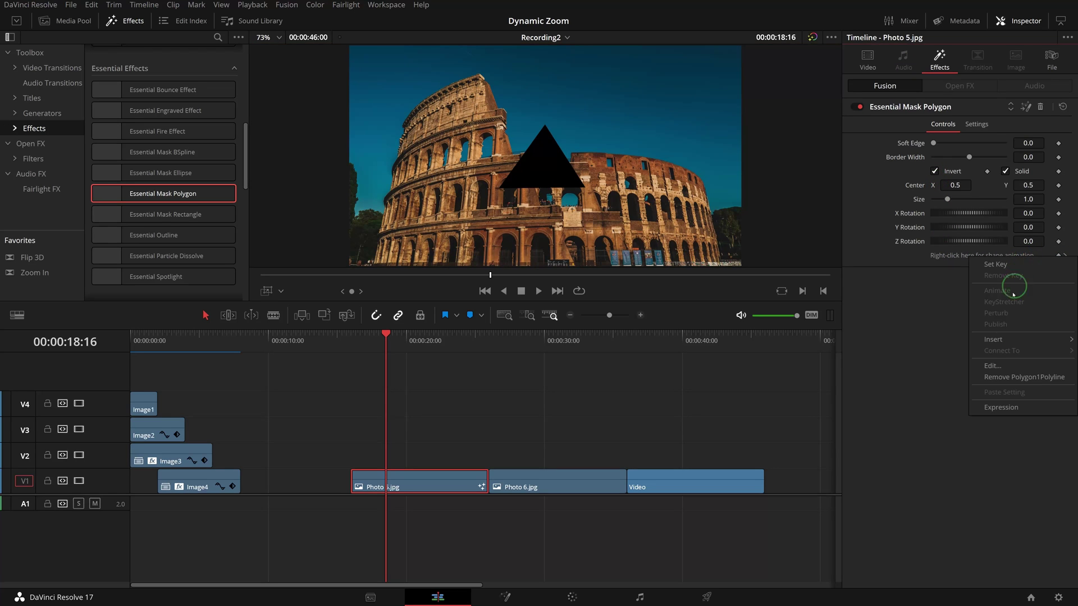
pyautogui.click(1010, 377)
# Reshape the polygon mask into an arch over a Colosseum opening and move Photo 5.jpg up to V2.
pyautogui.click(280, 291)
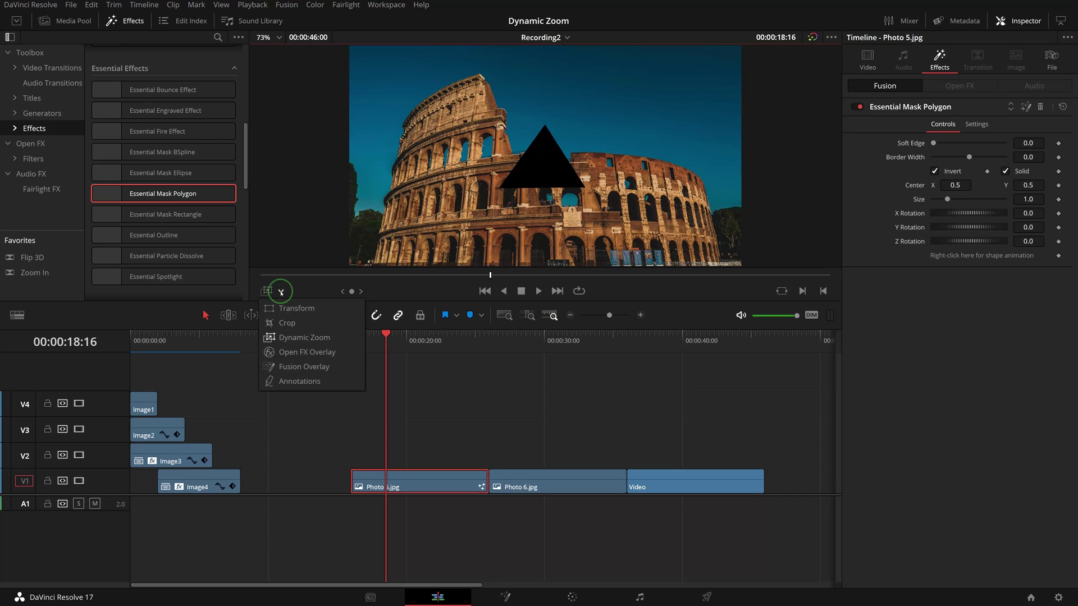
pyautogui.click(306, 366)
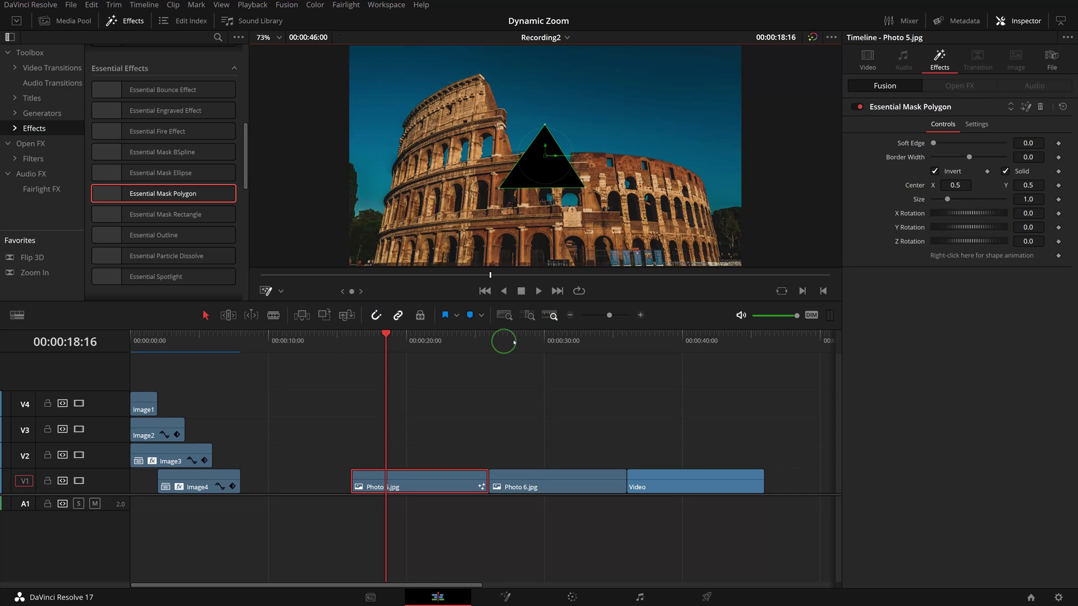
pyautogui.moveTo(488, 198); pyautogui.dragTo(570, 209)
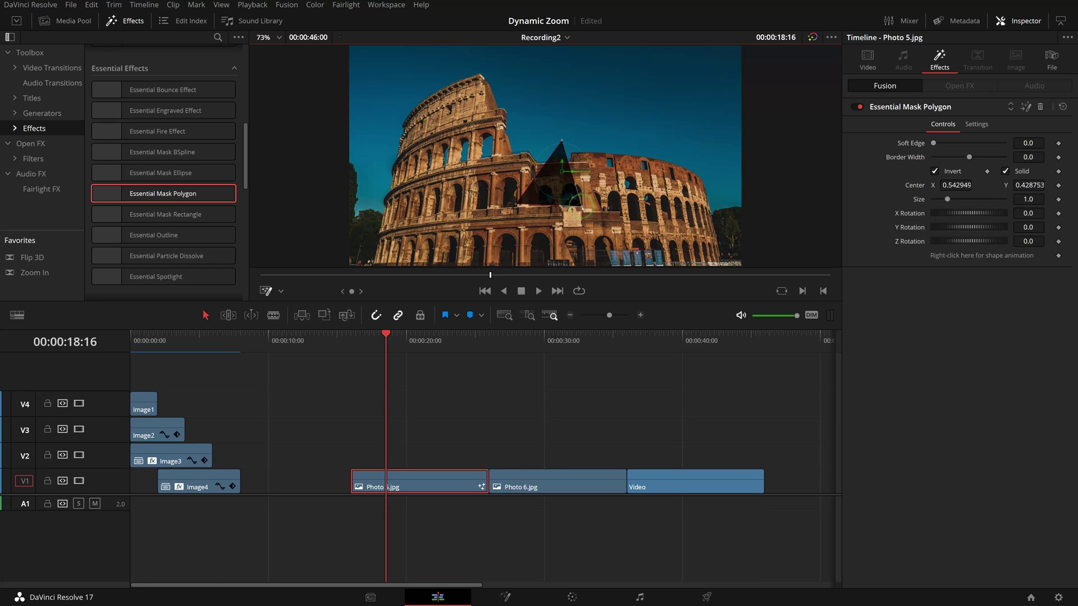
pyautogui.scroll(3, 638, 173)
pyautogui.scroll(2, 638, 173)
pyautogui.moveTo(561, 169); pyautogui.dragTo(514, 174)
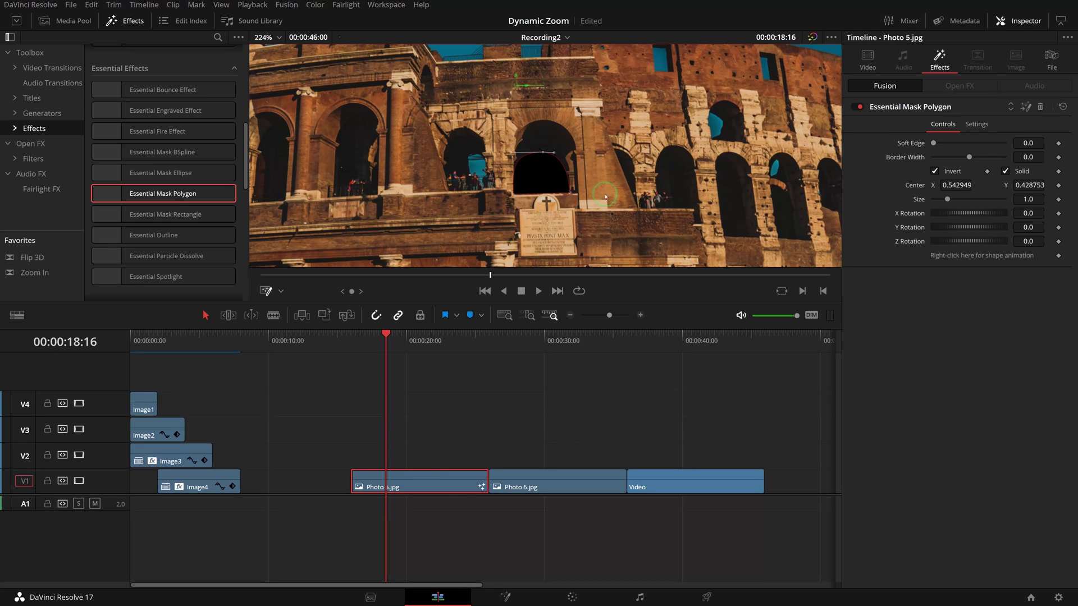
pyautogui.moveTo(418, 482); pyautogui.dragTo(418, 458)
pyautogui.click(42, 113)
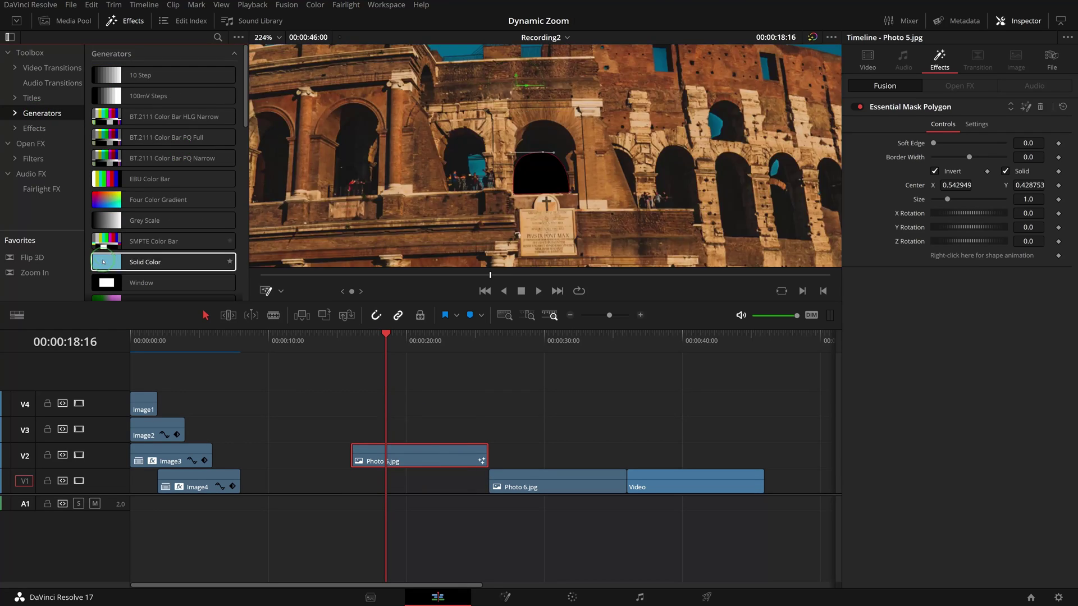
# Place a bright green Solid Color on V1 beneath Photo 5.jpg.
pyautogui.moveTo(103, 261); pyautogui.dragTo(440, 482)
pyautogui.click(440, 483)
pyautogui.click(947, 122)
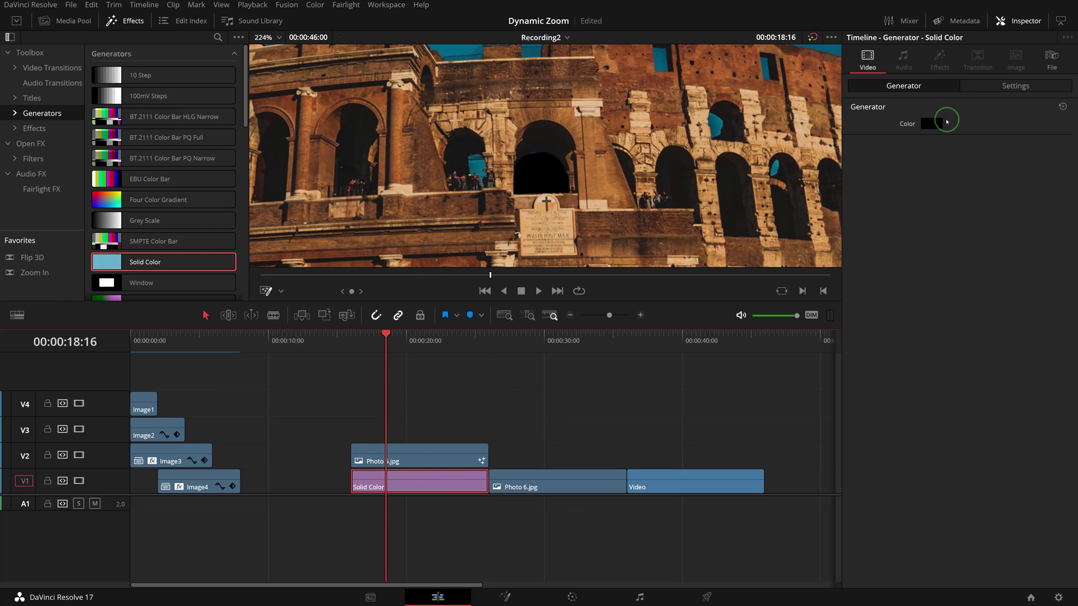
pyautogui.click(488, 210)
pyautogui.click(659, 410)
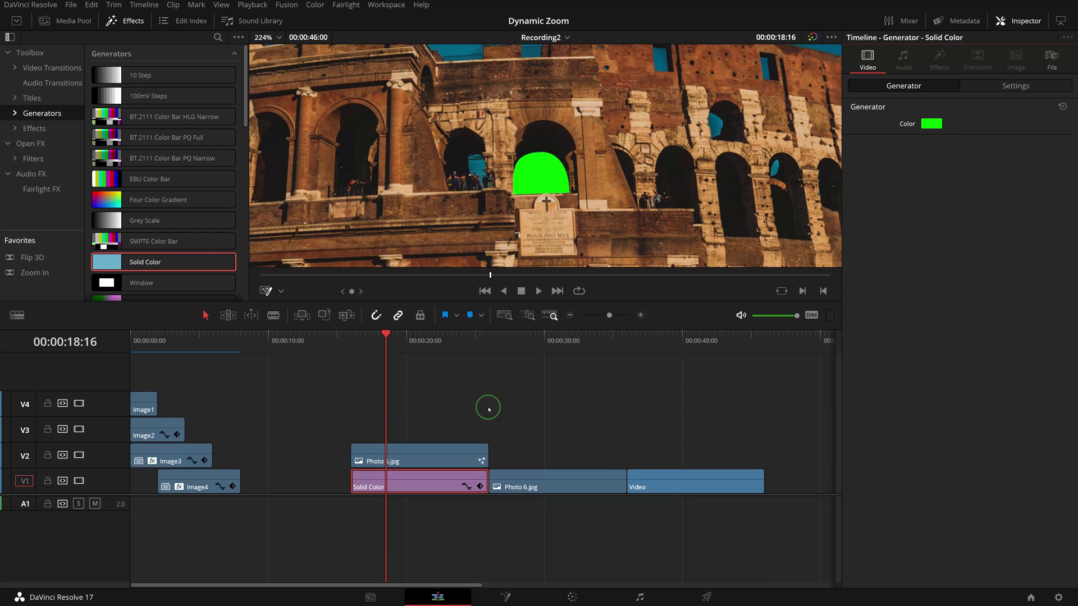
# Combine Photo 5.jpg and the green solid into a new compound clip named Image5.
pyautogui.moveTo(404, 428); pyautogui.dragTo(443, 497)
pyautogui.rightClick(438, 456)
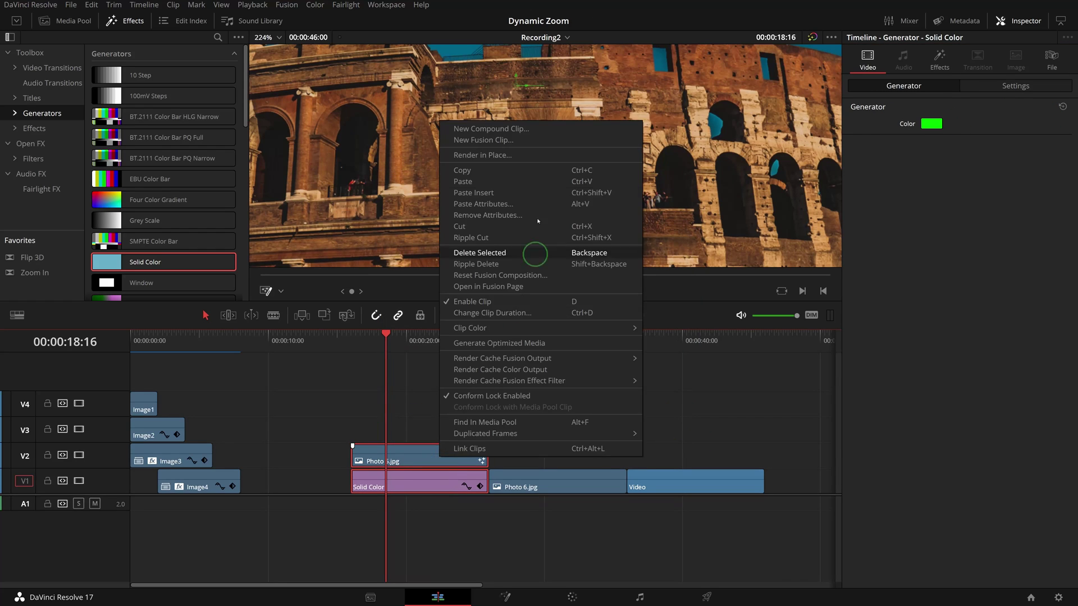
pyautogui.click(505, 130)
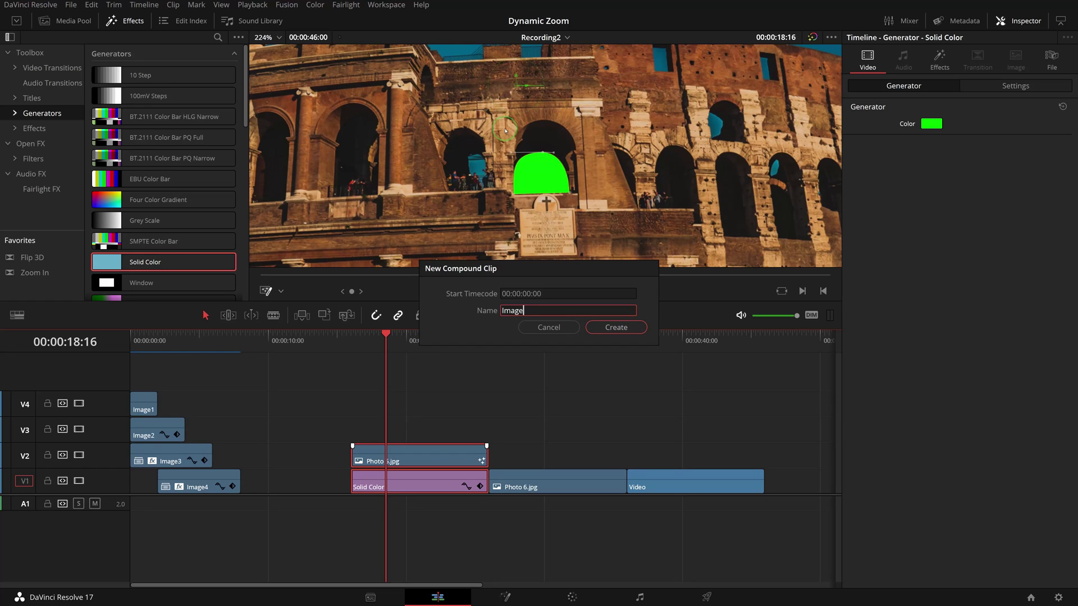
pyautogui.press('Return')
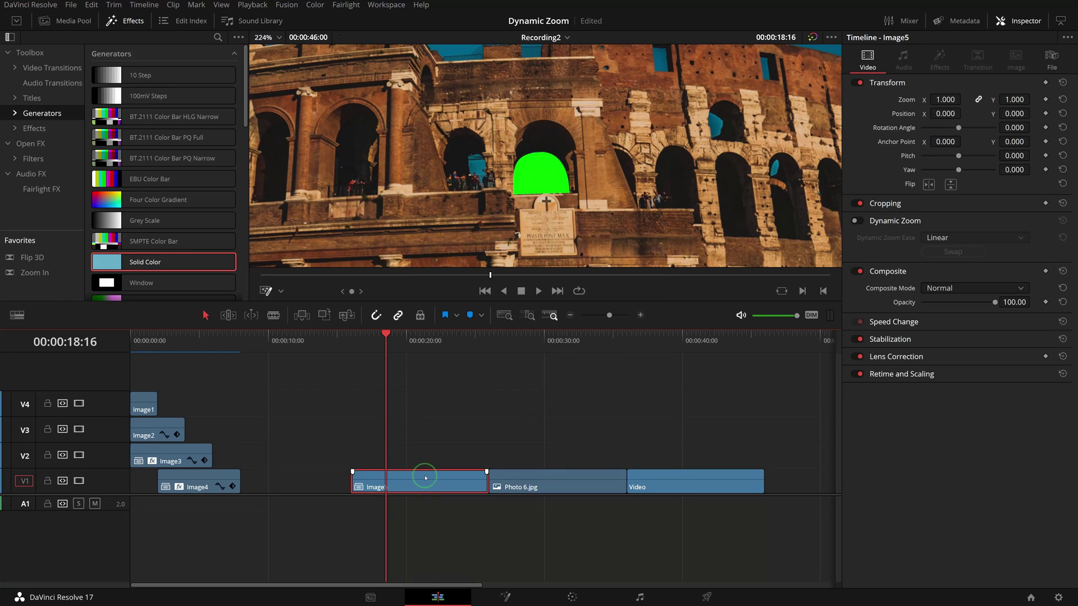
# Paste the copied keyer attributes onto Image5 so its green arch turns transparent.
pyautogui.hotkey('alt', 'v')
pyautogui.click(364, 363)
pyautogui.click(642, 478)
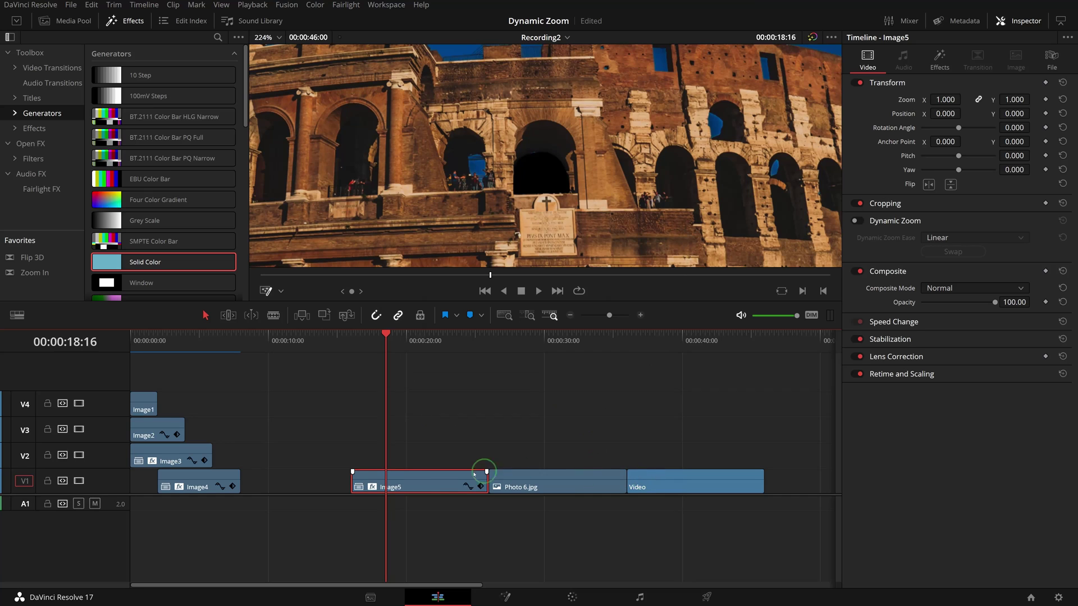
pyautogui.scroll(-5, 576, 169)
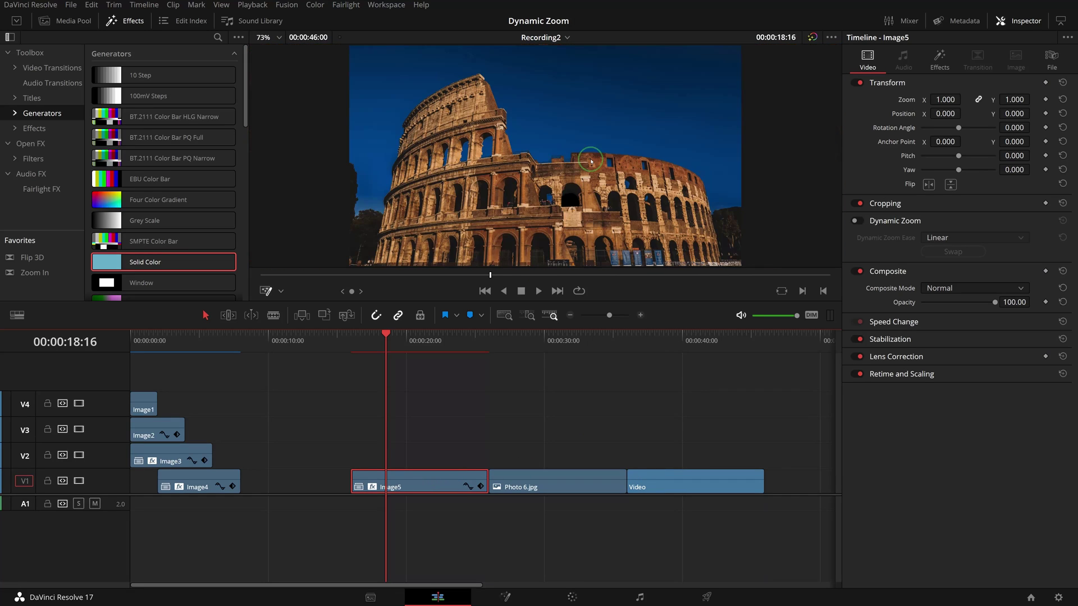
# Enable Dynamic Zoom on Image5 with the end frame shrunk onto the green arch.
pyautogui.click(856, 221)
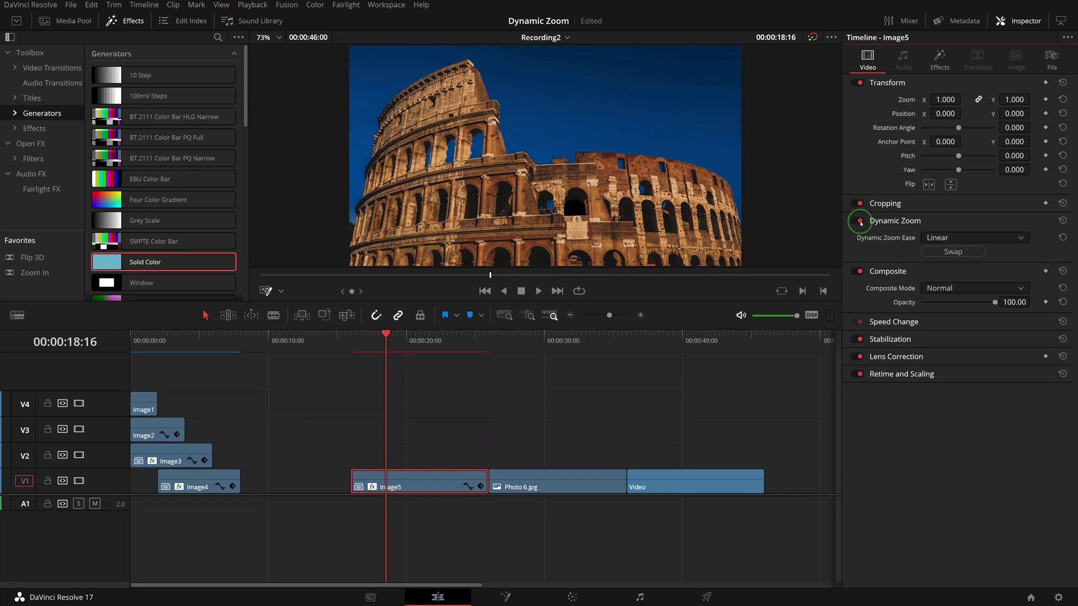
pyautogui.click(280, 291)
pyautogui.click(293, 336)
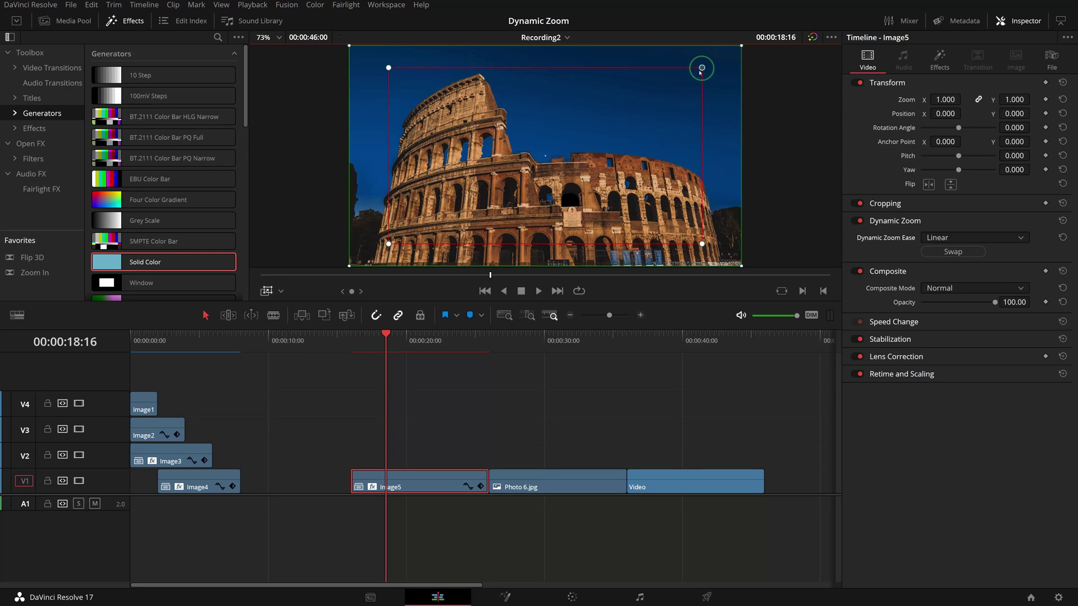
pyautogui.moveTo(699, 72); pyautogui.dragTo(574, 199)
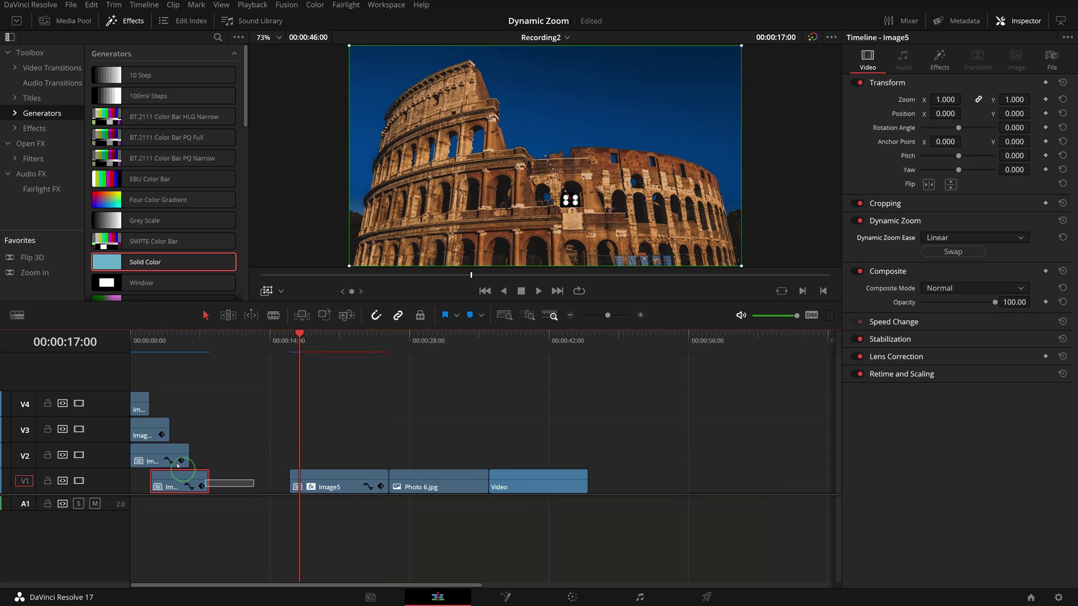
# Raise the stacked image clips one track, put Image5 on V2, and trim it to end at 10 seconds.
pyautogui.moveTo(253, 487); pyautogui.dragTo(140, 346)
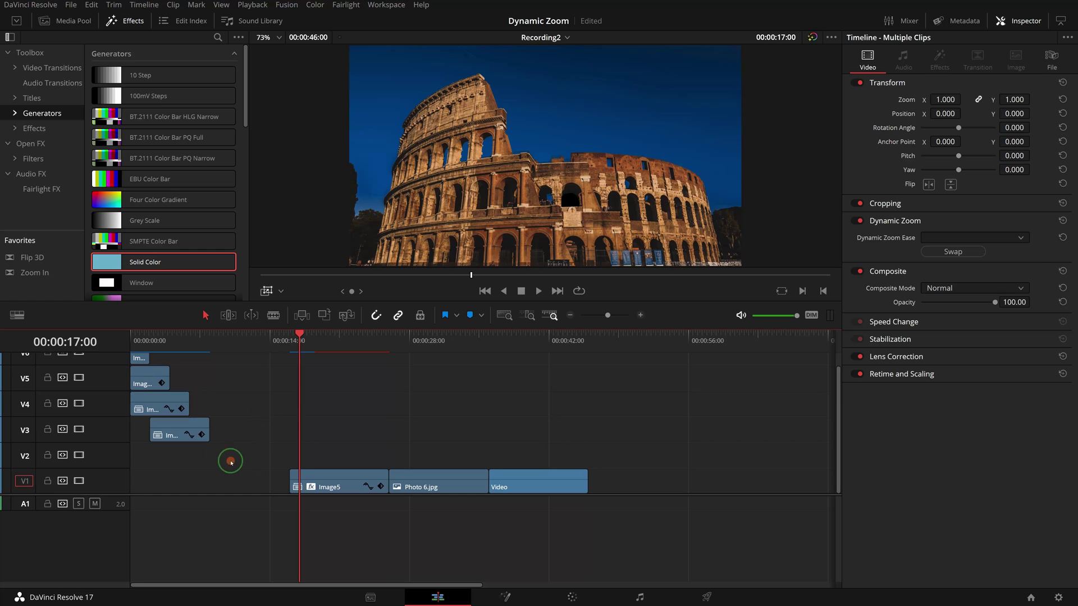
pyautogui.moveTo(331, 481); pyautogui.dragTo(215, 458)
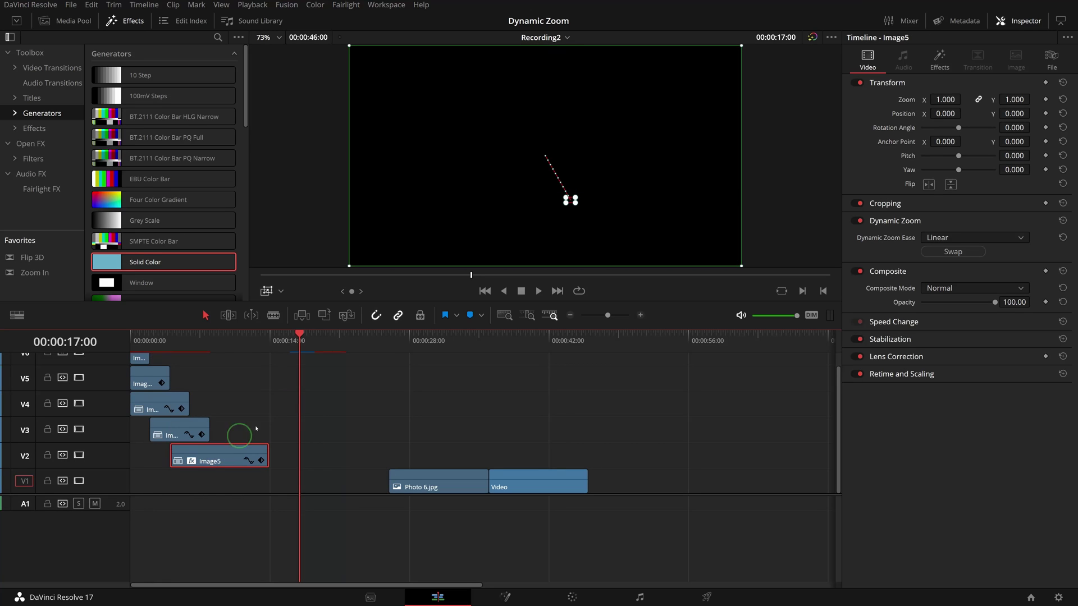
pyautogui.click(213, 362)
pyautogui.click(231, 356)
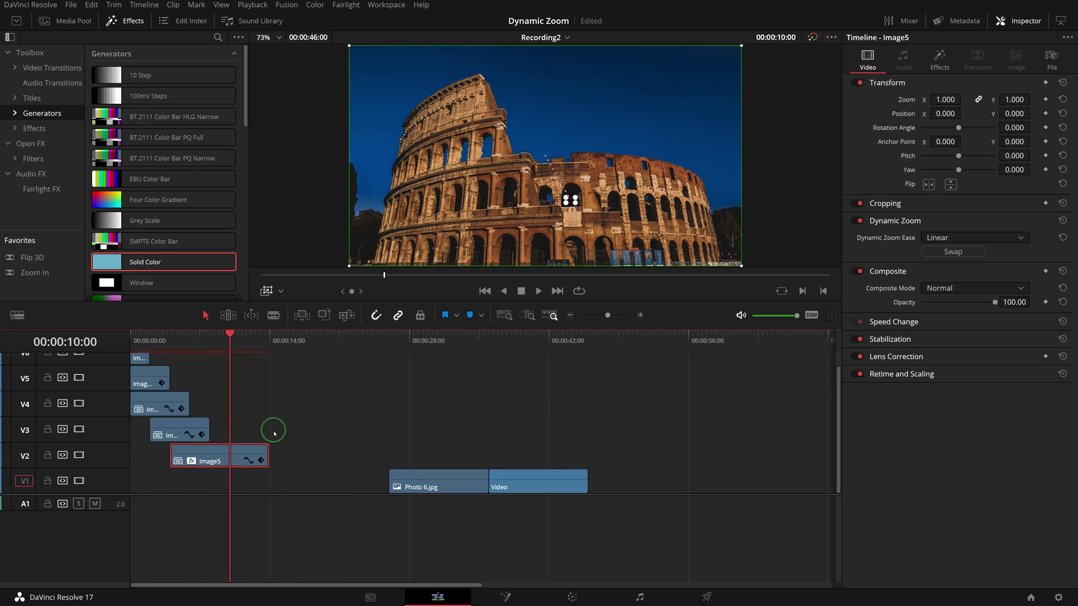
pyautogui.moveTo(262, 451); pyautogui.dragTo(222, 452)
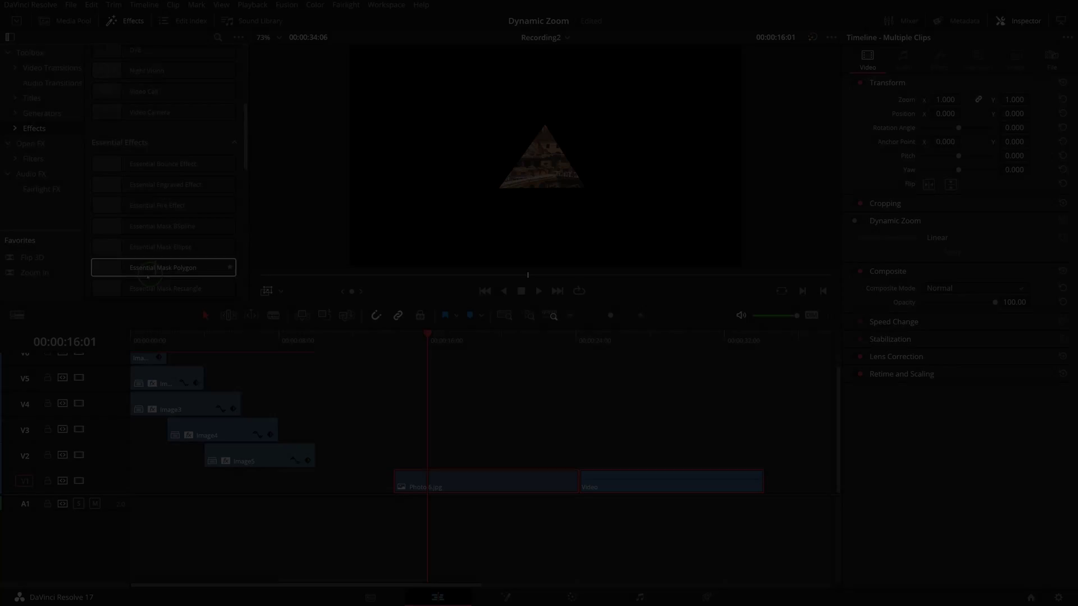
# Give Photo 6.jpg an inverted Essential Mask Polygon, then slide and trim Image6 into place after Image5.
pyautogui.moveTo(163, 268); pyautogui.dragTo(450, 482)
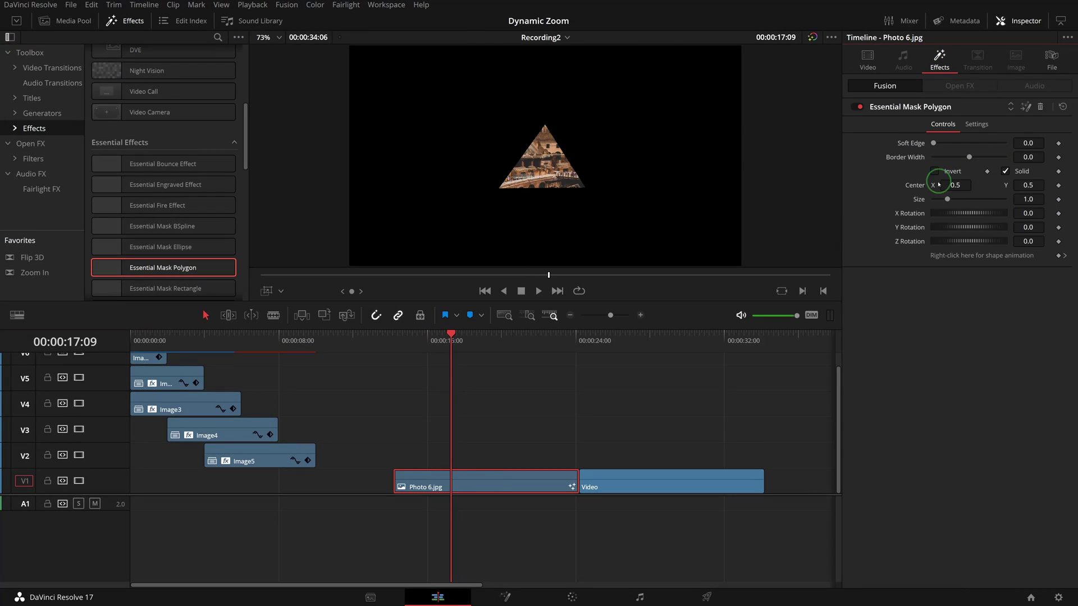
pyautogui.click(934, 171)
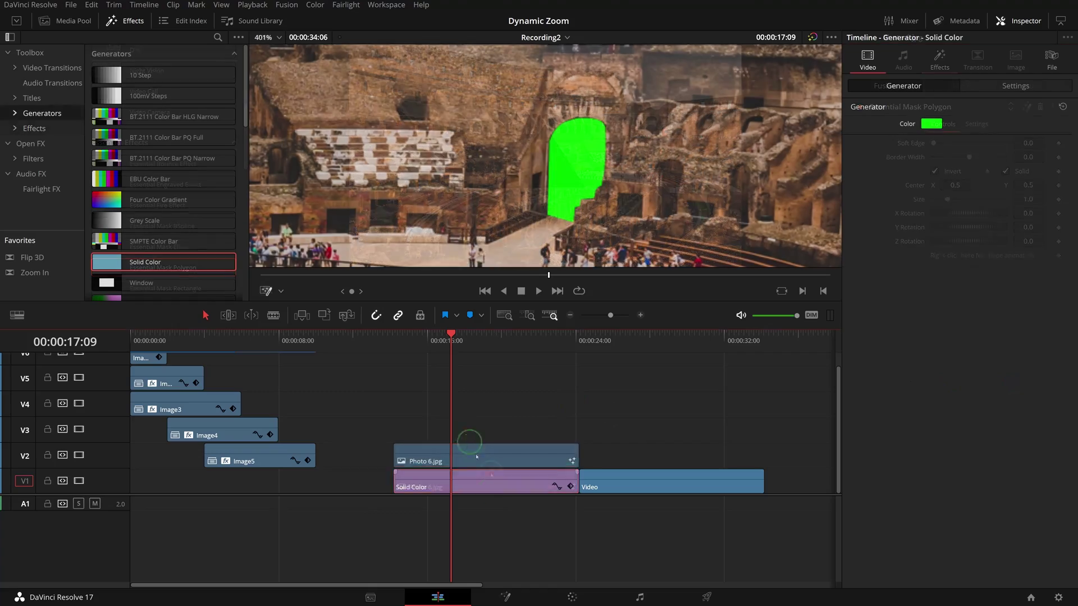
pyautogui.moveTo(481, 452); pyautogui.dragTo(307, 489)
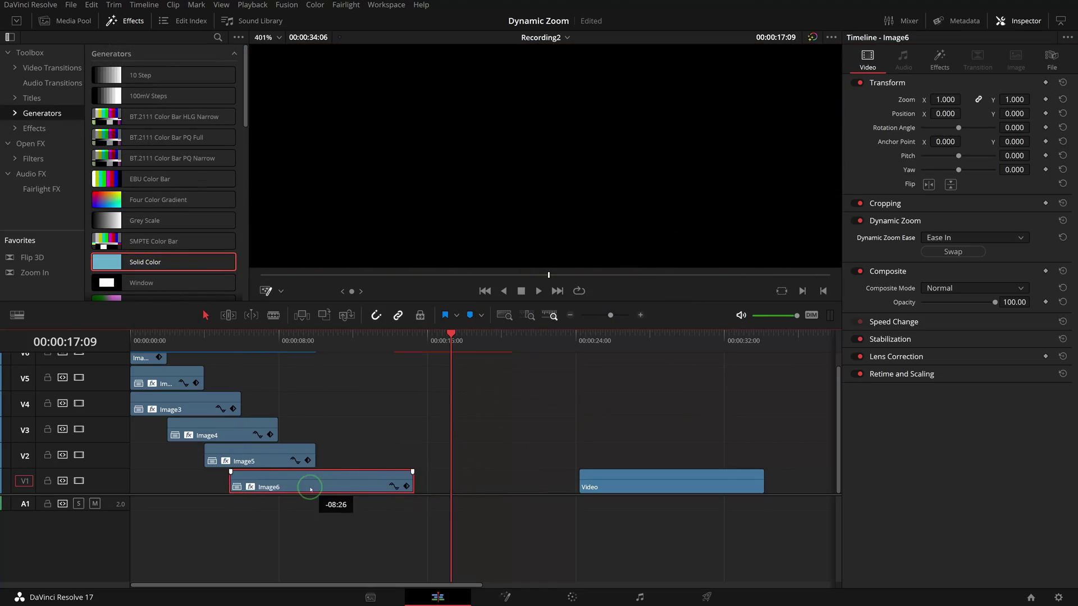
pyautogui.moveTo(425, 481); pyautogui.dragTo(363, 474)
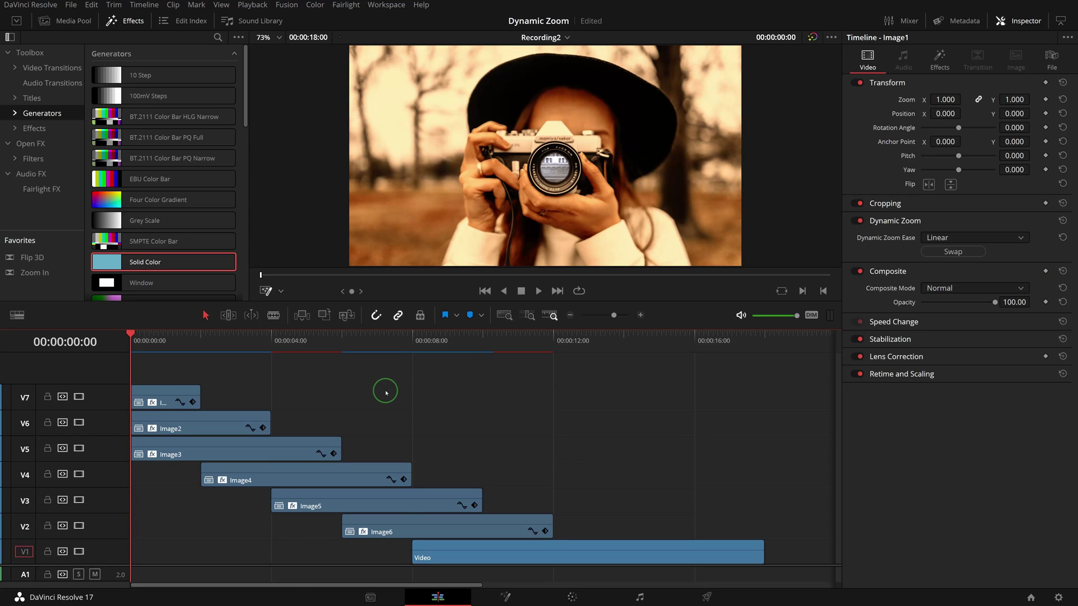
# Select the background Video clip on V1.
pyautogui.click(539, 553)
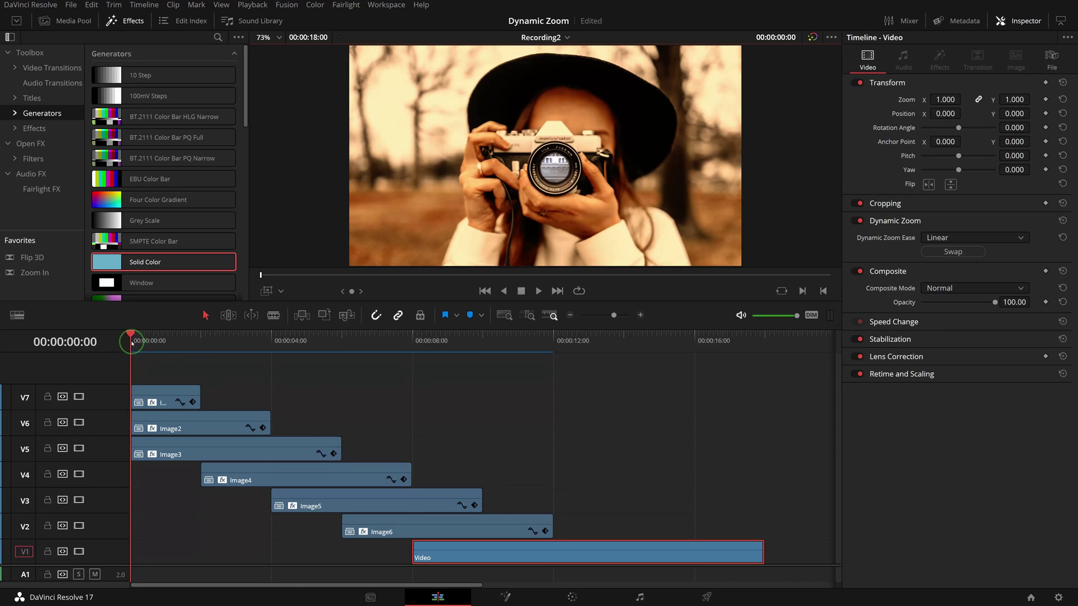